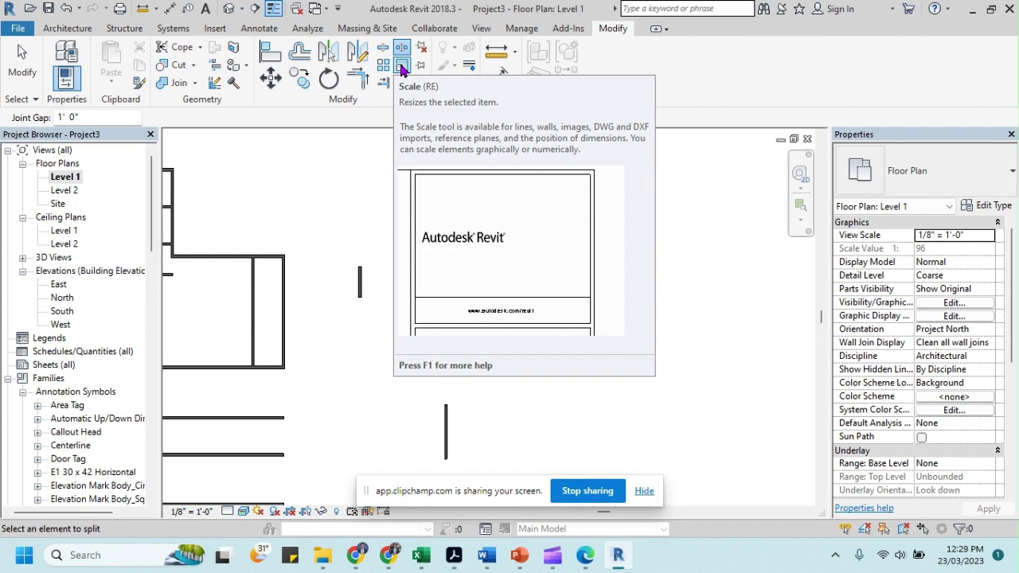
Leave the split tool and set up a linear array of the isolated vertical wall with 5 members, spaced to the 2nd member.
{"action": "scroll", "coordinate": [509, 371], "scroll_direction": "down", "scroll_amount": 1}
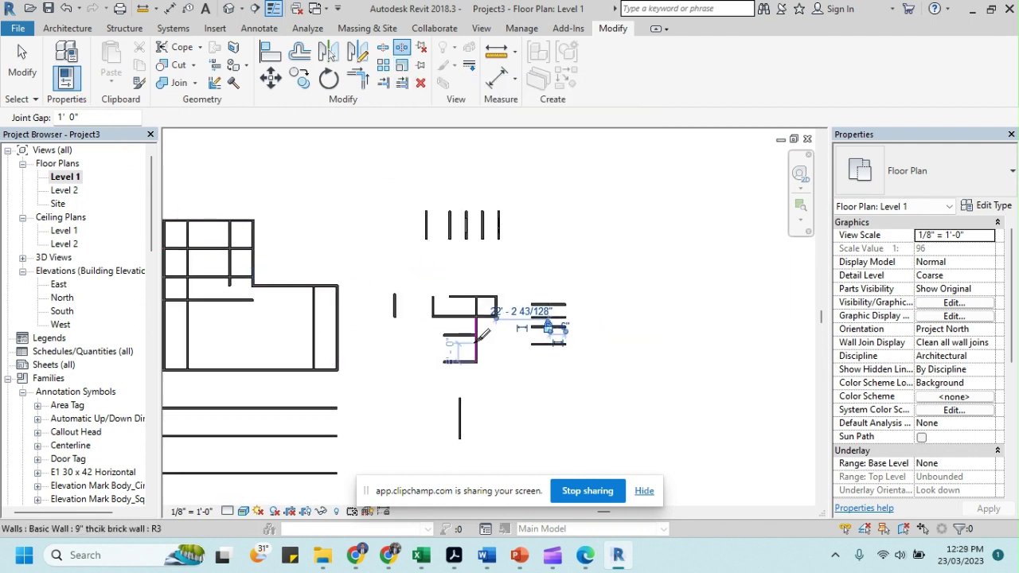
{"action": "key", "text": "Escape"}
{"action": "key", "text": "Escape"}
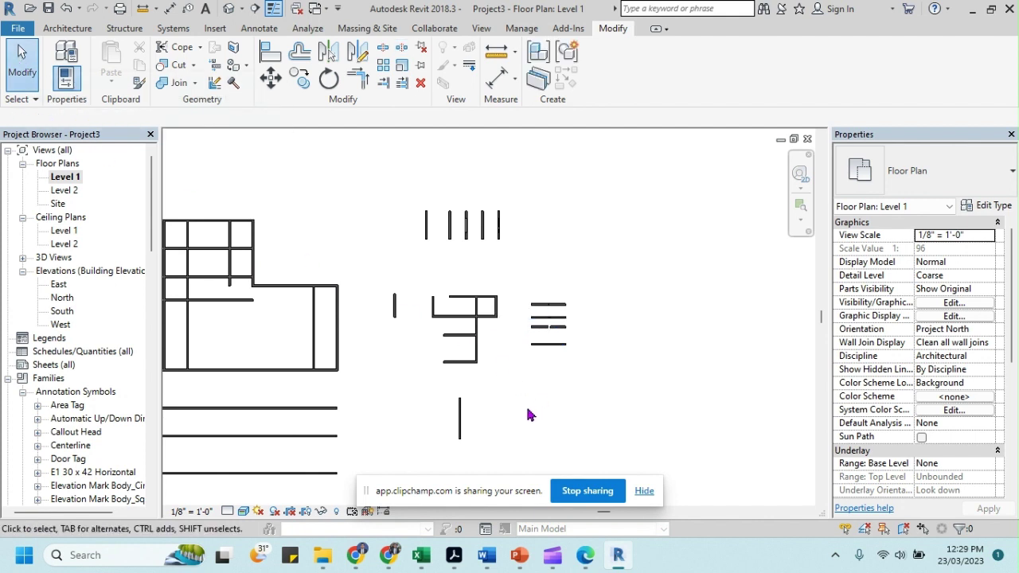
{"action": "middle_click_drag", "start_coordinate": [535, 417], "coordinate": [593, 276]}
{"action": "scroll", "coordinate": [542, 251], "scroll_direction": "up", "scroll_amount": 2}
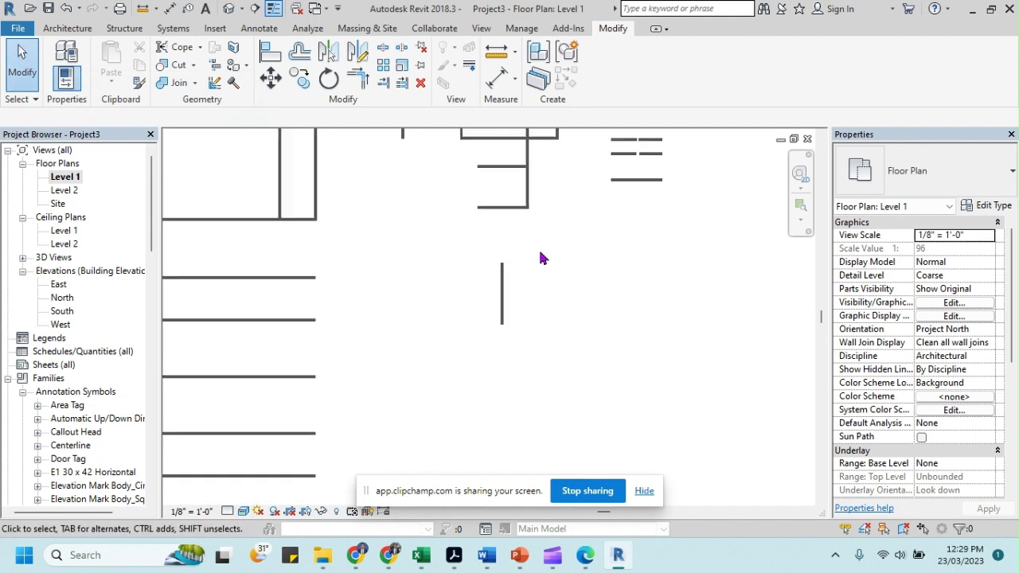
{"action": "scroll", "coordinate": [541, 257], "scroll_direction": "up", "scroll_amount": 2}
{"action": "middle_click_drag", "start_coordinate": [519, 341], "coordinate": [528, 303]}
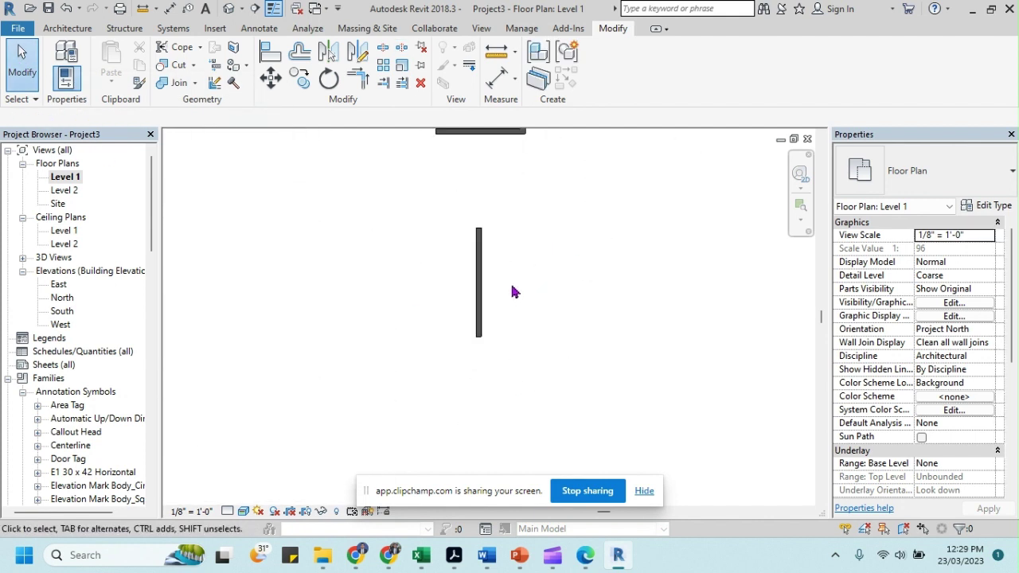
{"action": "scroll", "coordinate": [498, 251], "scroll_direction": "up", "scroll_amount": 2}
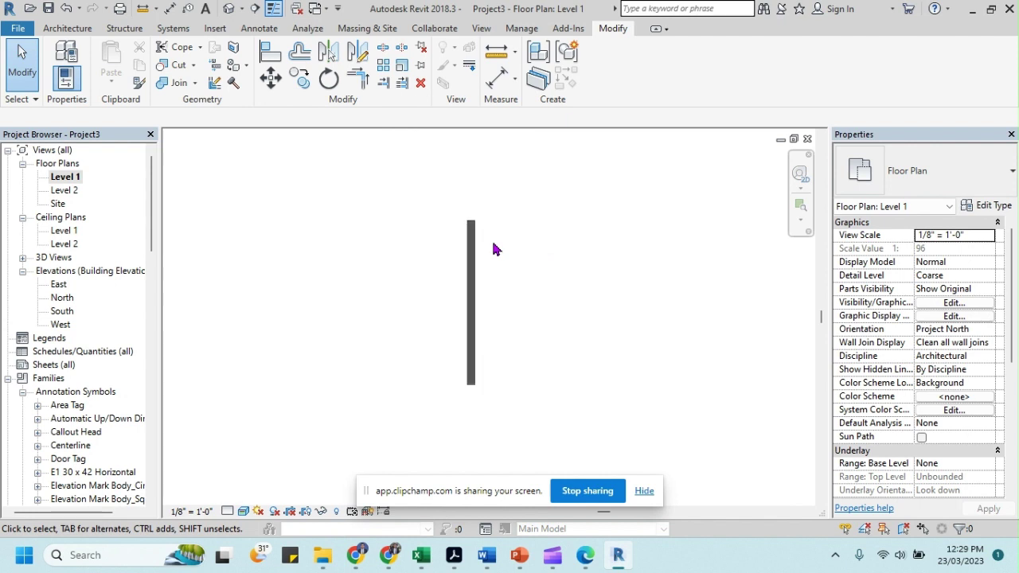
{"action": "left_click", "coordinate": [475, 315]}
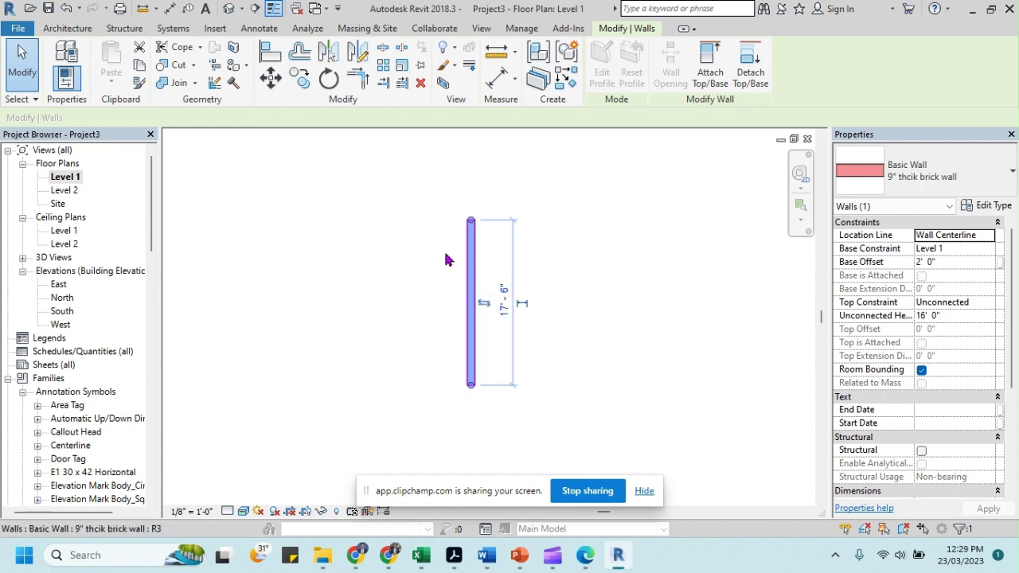
{"action": "left_click", "coordinate": [385, 68]}
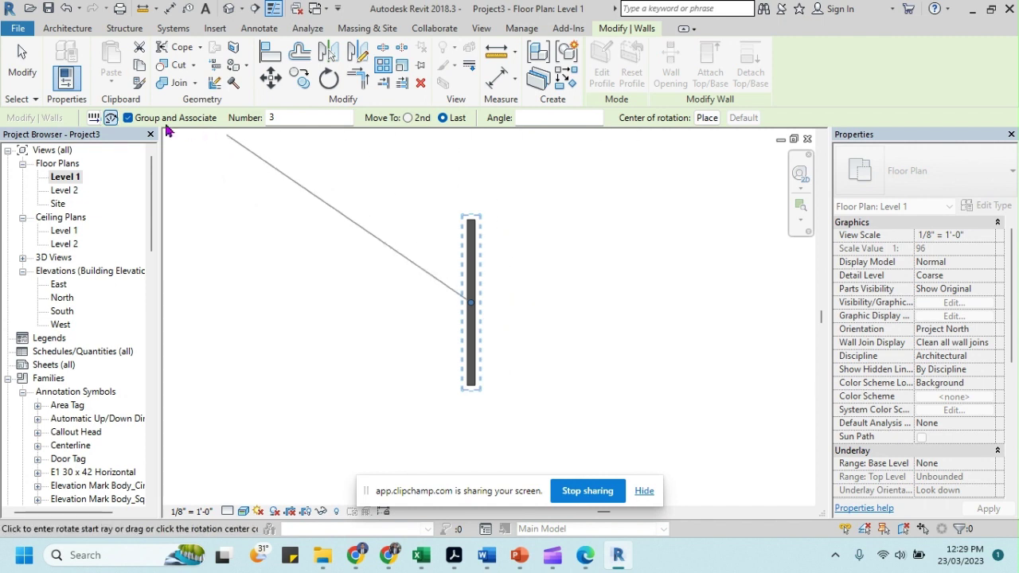
{"action": "left_click", "coordinate": [94, 117]}
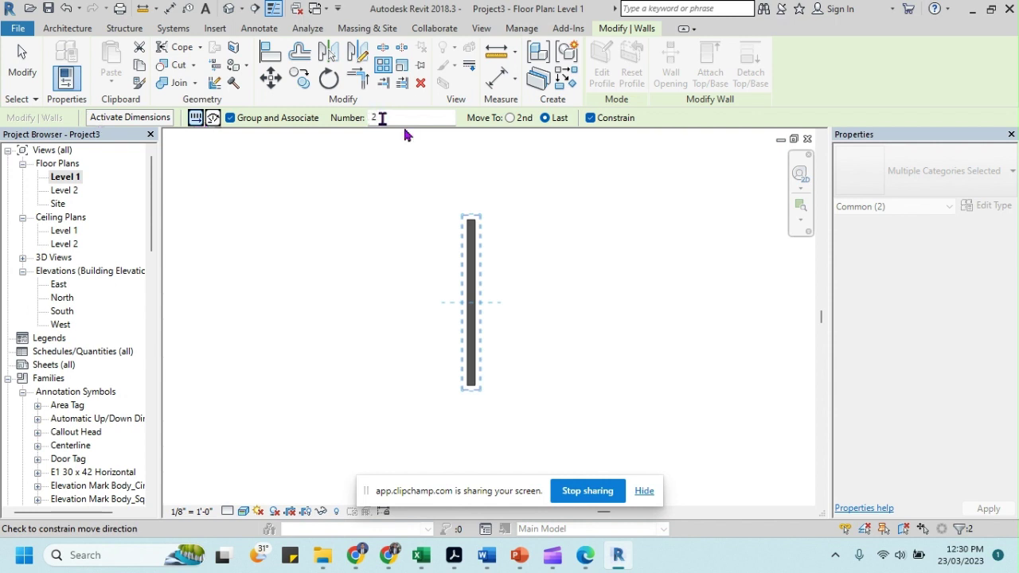
{"action": "left_click", "coordinate": [509, 118]}
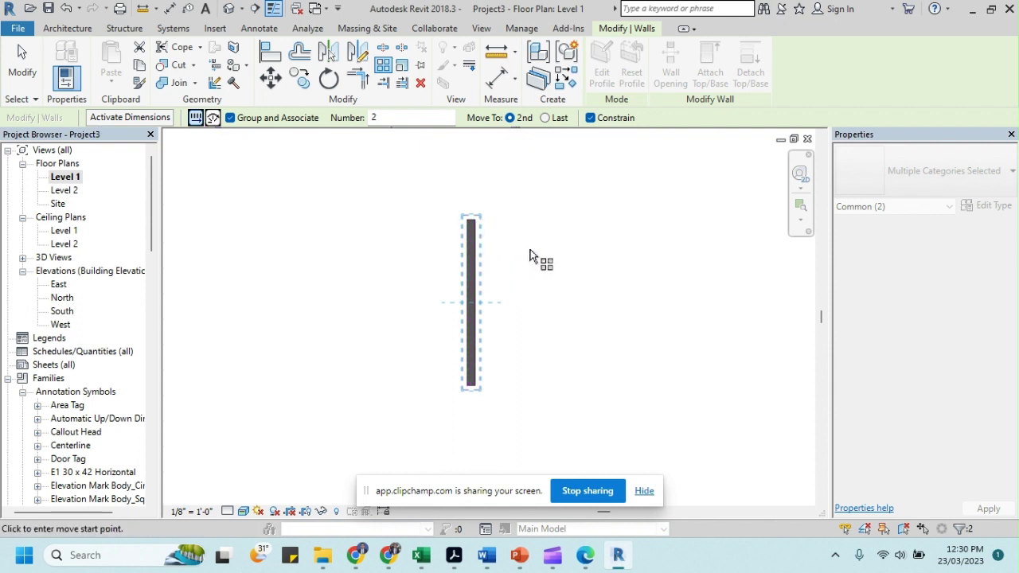
{"action": "left_click", "coordinate": [401, 119]}
{"action": "key", "text": "BackSpace"}
{"action": "type", "text": "5"}
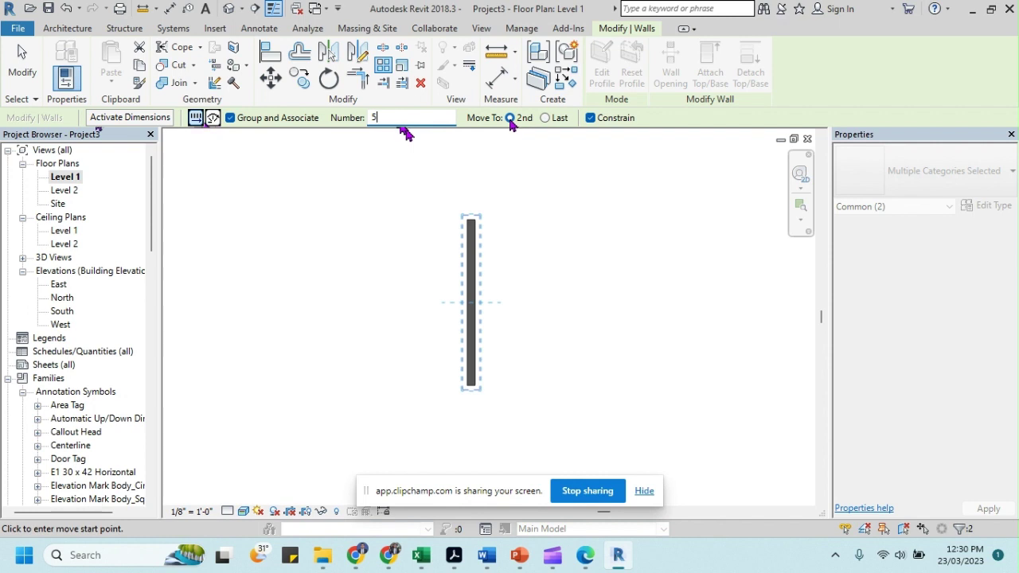
Place the wall array horizontally from the wall's midpoint at 10' spacing, keep the count of 5, and undo the array.
{"action": "left_click", "coordinate": [476, 304]}
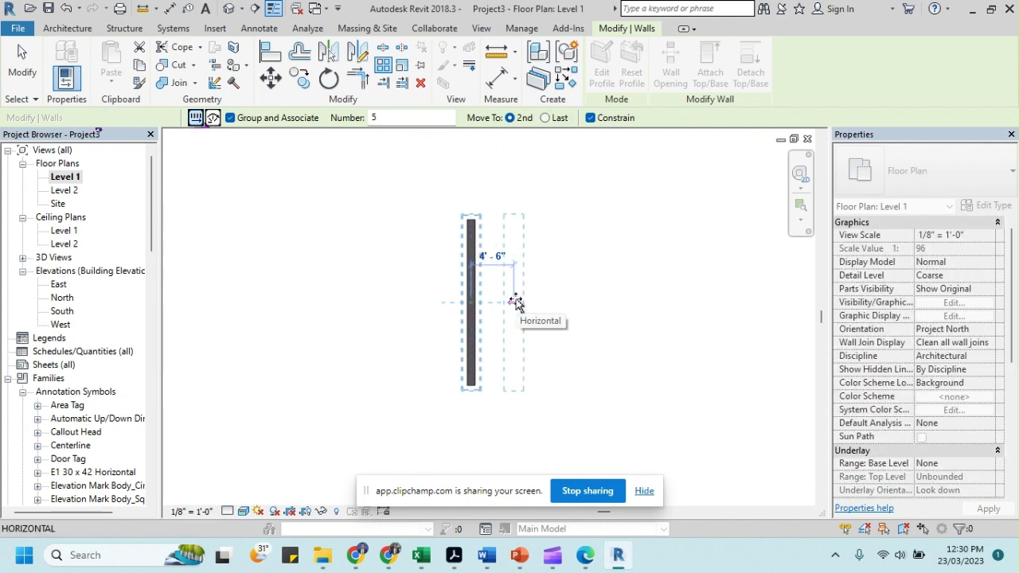
{"action": "type", "text": "10"}
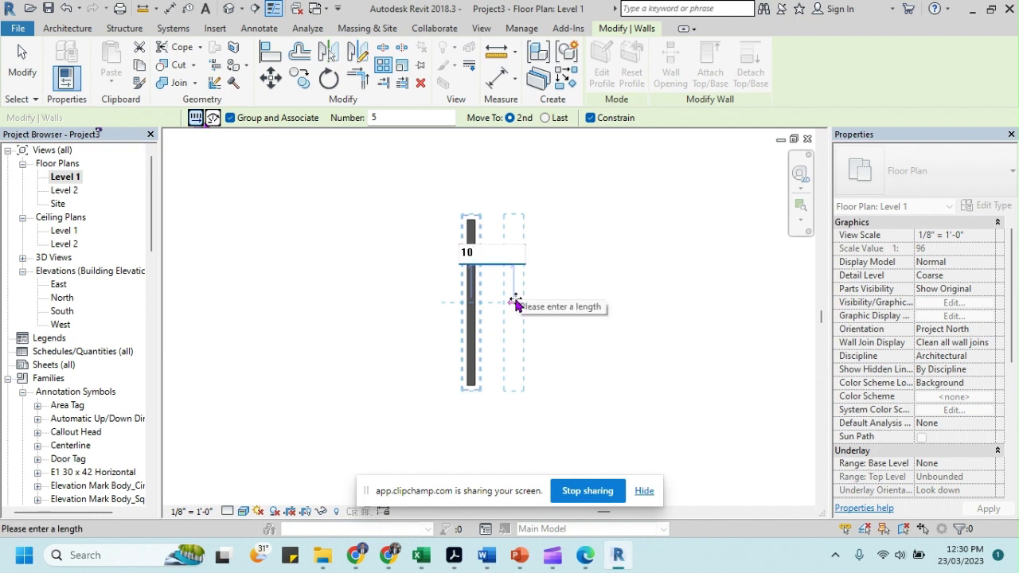
{"action": "key", "text": "Return"}
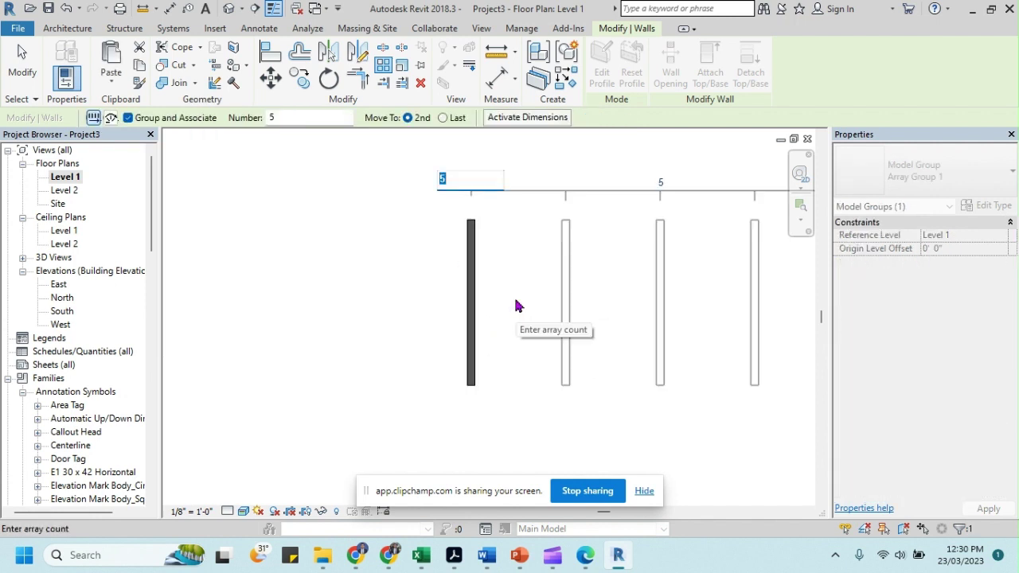
{"action": "scroll", "coordinate": [579, 291], "scroll_direction": "down", "scroll_amount": 1}
{"action": "scroll", "coordinate": [589, 304], "scroll_direction": "down", "scroll_amount": 1}
{"action": "middle_click_drag", "start_coordinate": [665, 386], "coordinate": [564, 385]}
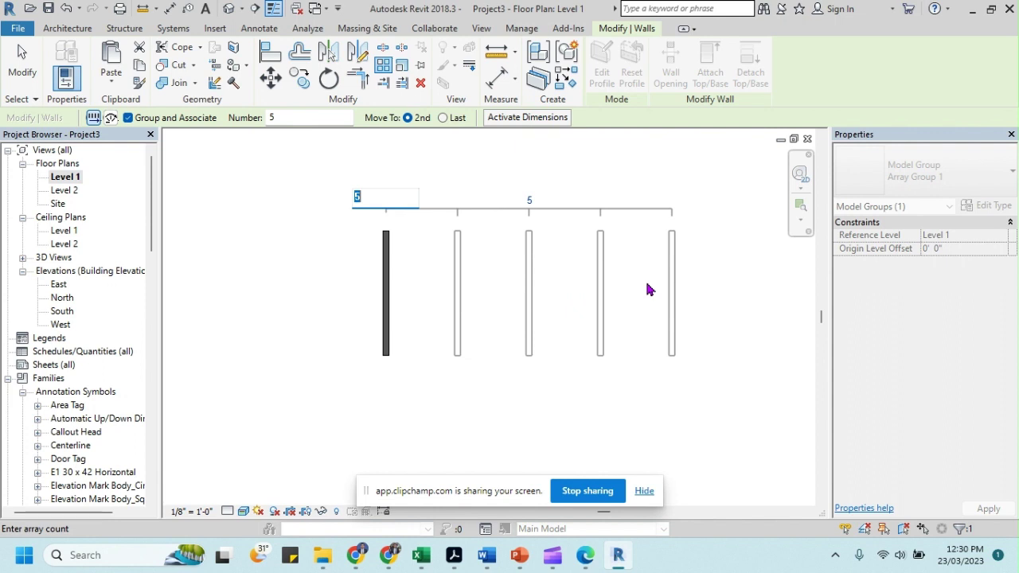
{"action": "scroll", "coordinate": [582, 284], "scroll_direction": "down", "scroll_amount": 1}
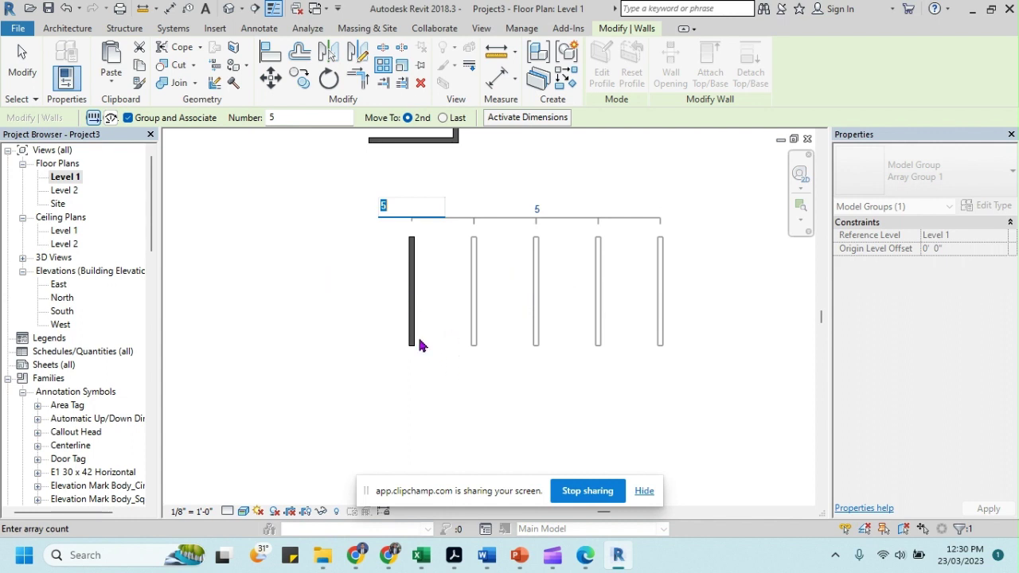
{"action": "key", "text": "Return"}
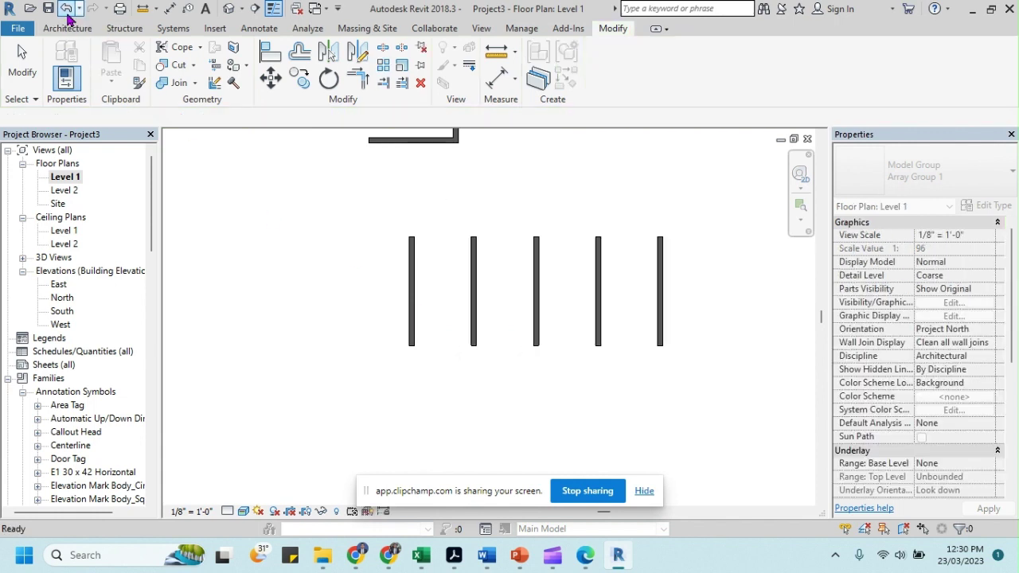
{"action": "left_click", "coordinate": [66, 8]}
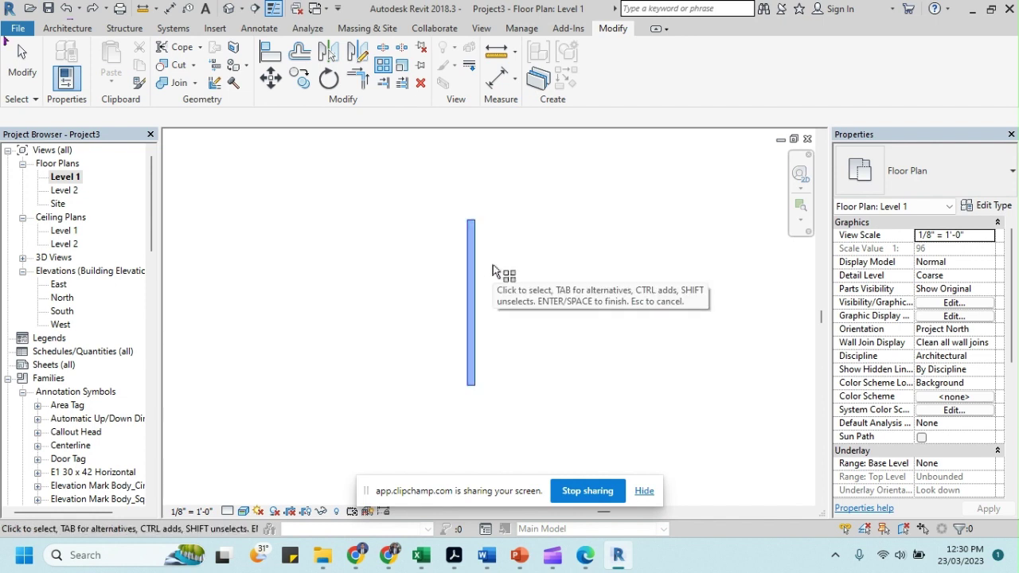
Array the wall horizontally into 5 members with the Last option and a 20' distance to the last member, and undo the array.
{"action": "left_click", "coordinate": [474, 284]}
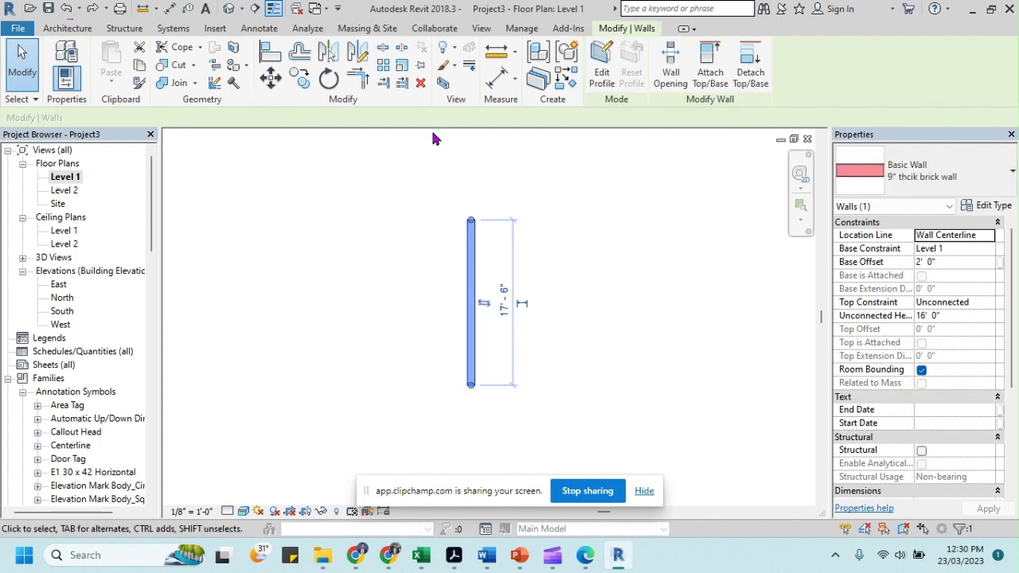
{"action": "left_click", "coordinate": [383, 69]}
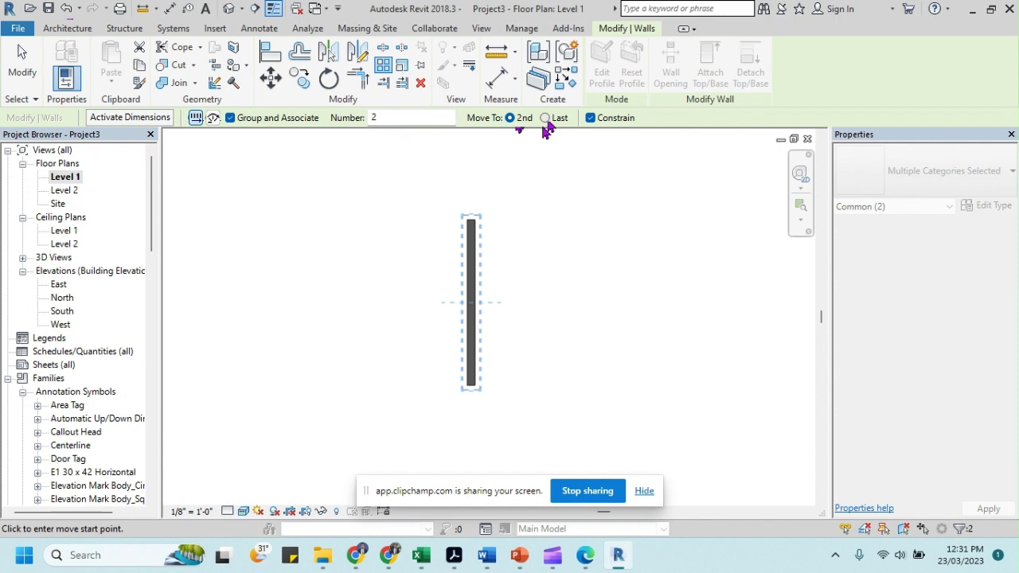
{"action": "left_click", "coordinate": [402, 118]}
{"action": "key", "text": "BackSpace"}
{"action": "type", "text": "5"}
{"action": "left_click", "coordinate": [547, 119]}
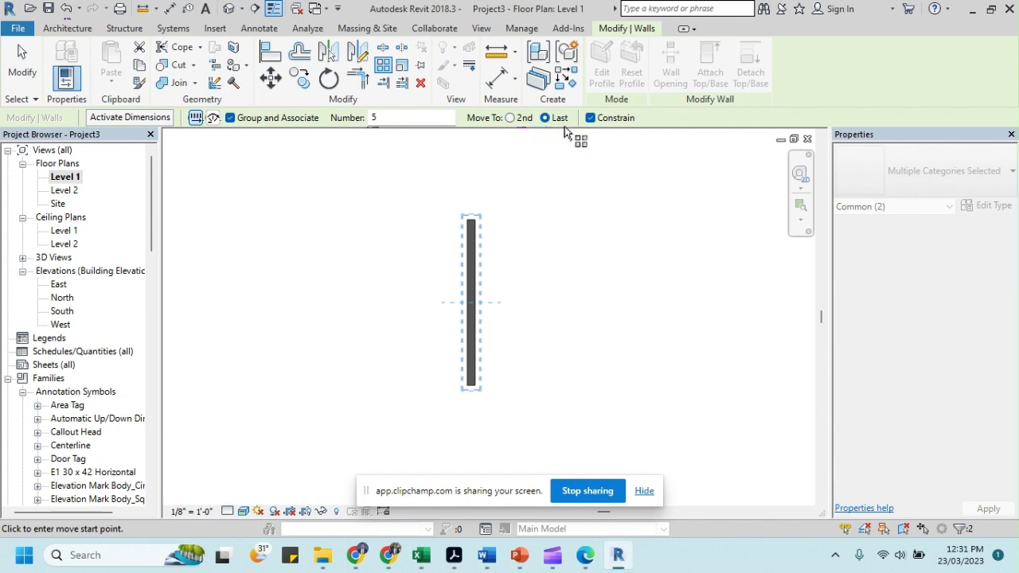
{"action": "left_click", "coordinate": [472, 303]}
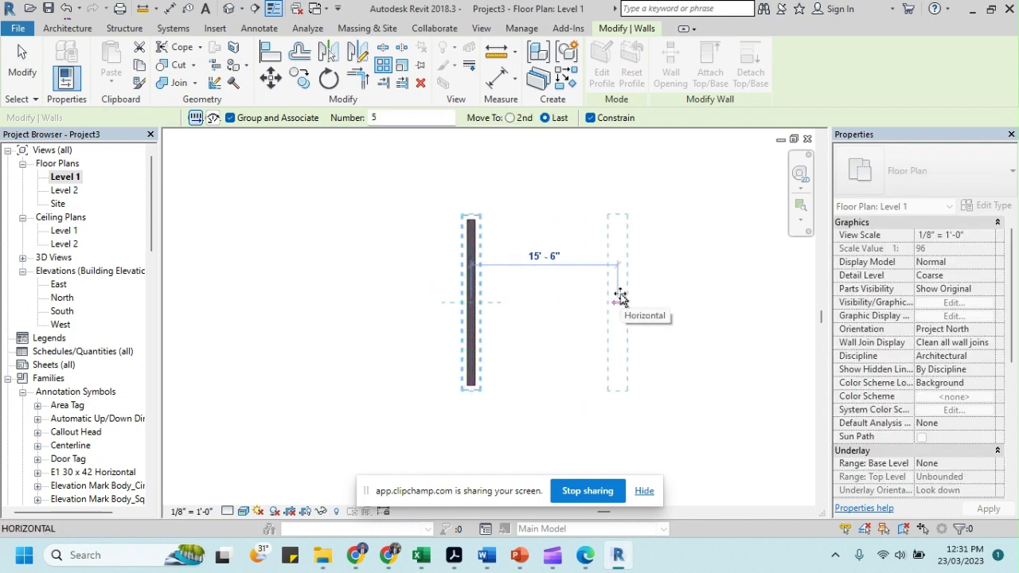
{"action": "type", "text": "20"}
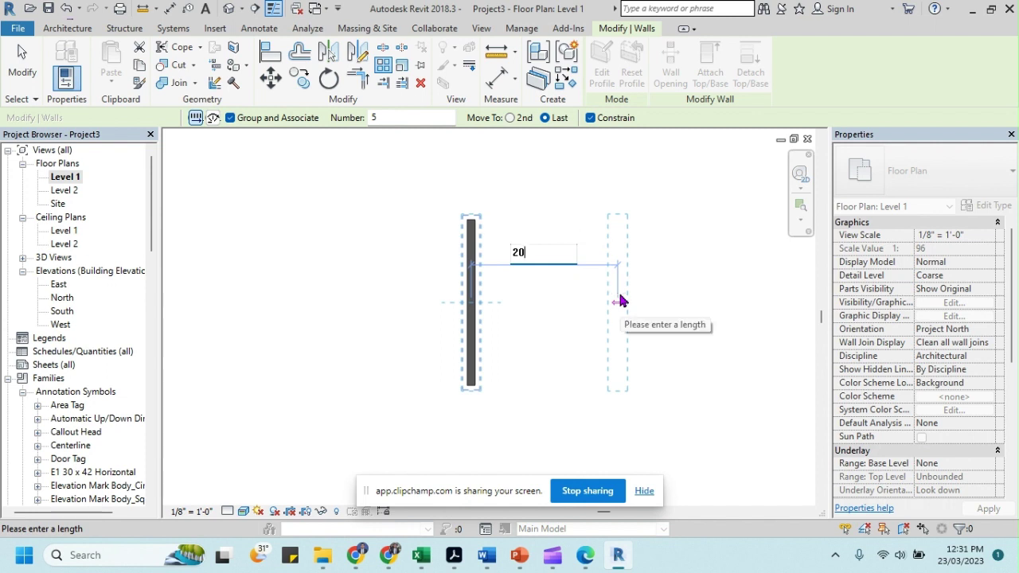
{"action": "key", "text": "Return"}
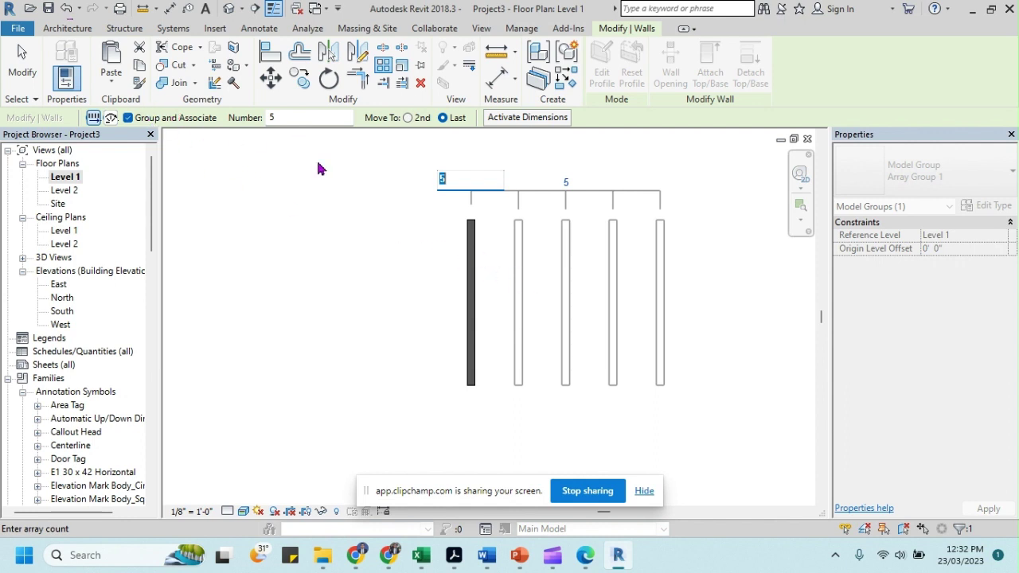
{"action": "left_click", "coordinate": [66, 9]}
{"action": "left_click", "coordinate": [66, 9]}
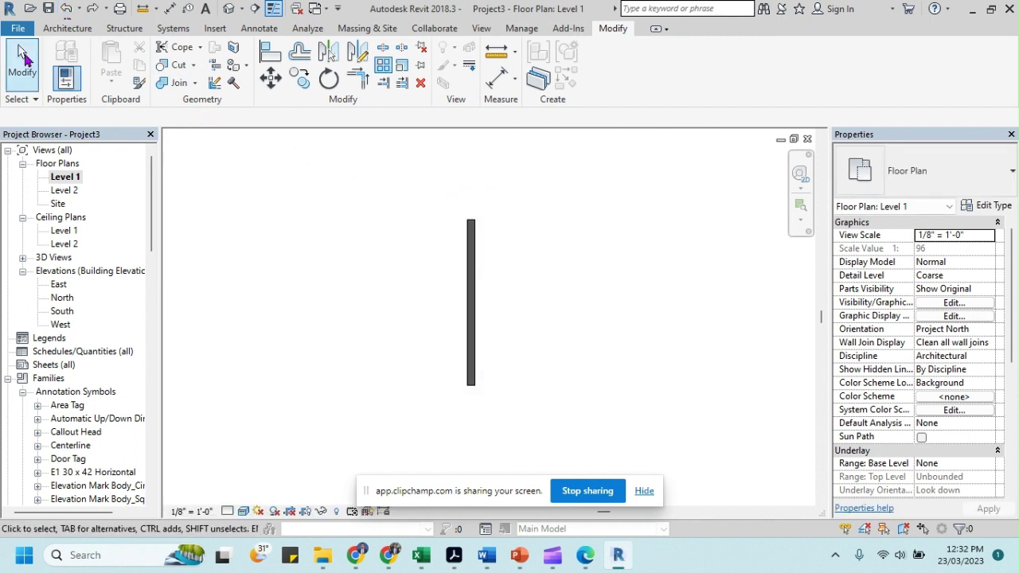
Create a horizontal linear array of 5 walls from the single wall, placing the last member freehand to its right.
{"action": "left_click", "coordinate": [475, 272]}
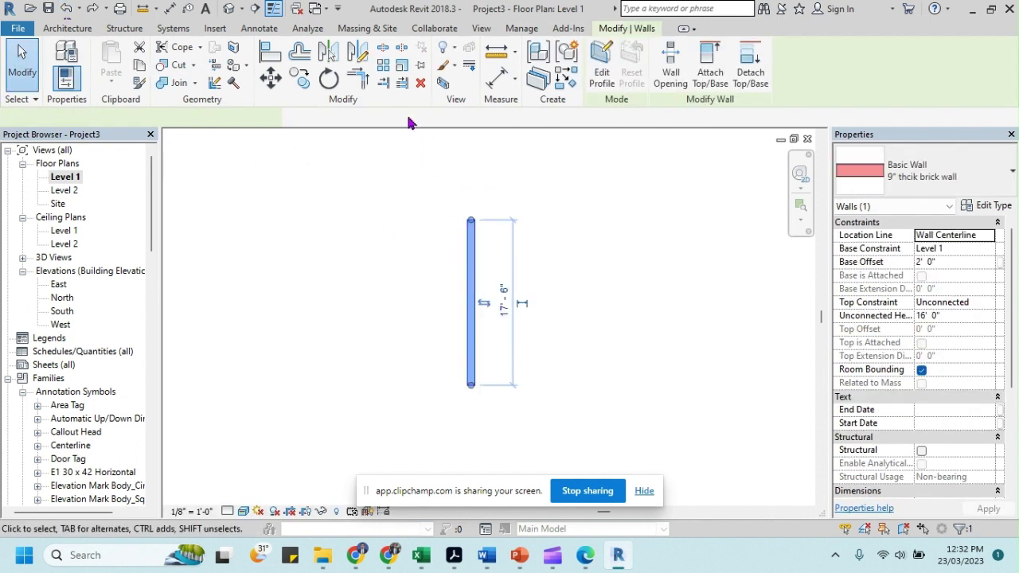
{"action": "left_click", "coordinate": [385, 67]}
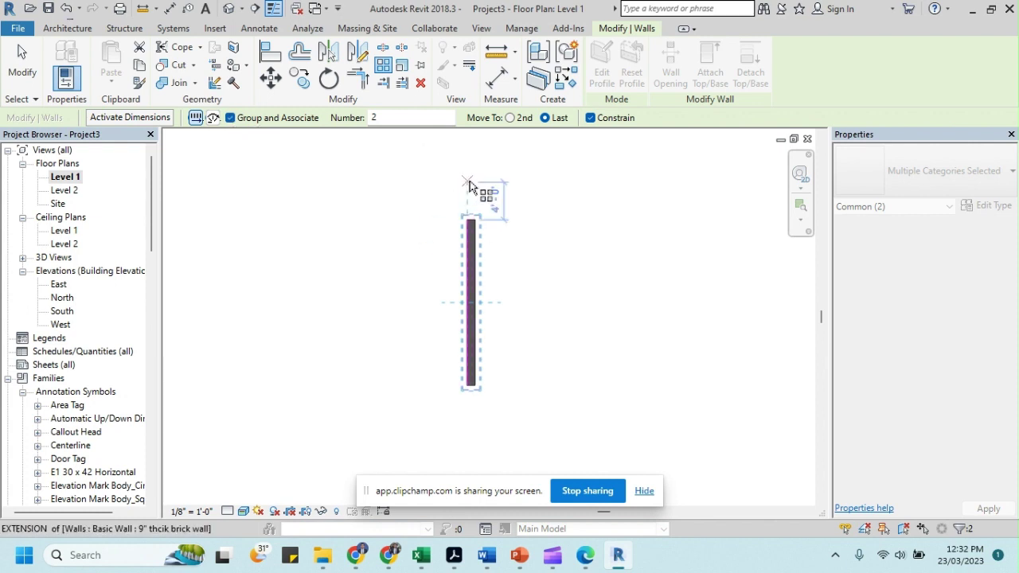
{"action": "left_click", "coordinate": [398, 118]}
{"action": "left_click_drag", "start_coordinate": [398, 118], "coordinate": [369, 118]}
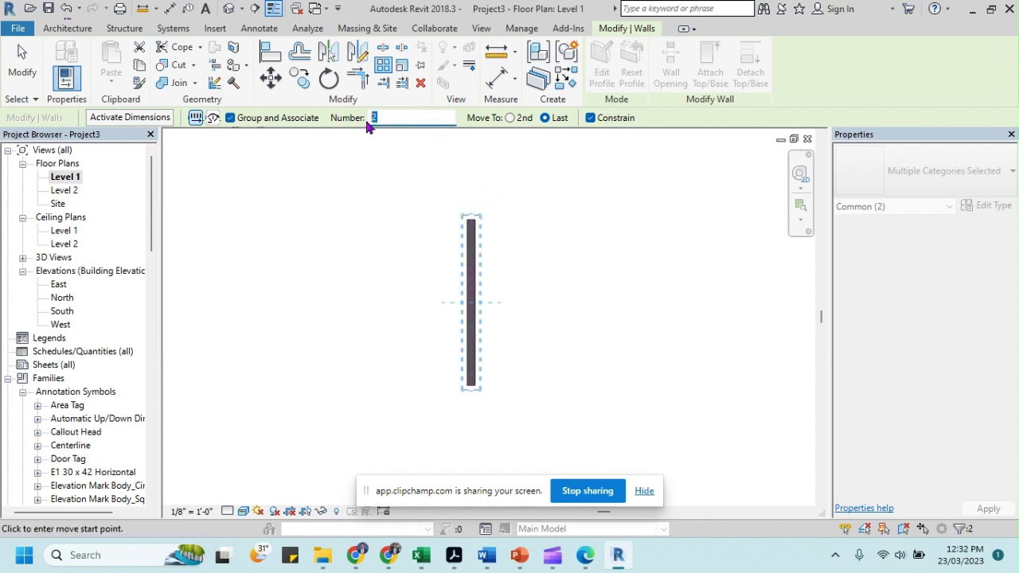
{"action": "type", "text": "3"}
{"action": "left_click", "coordinate": [472, 302]}
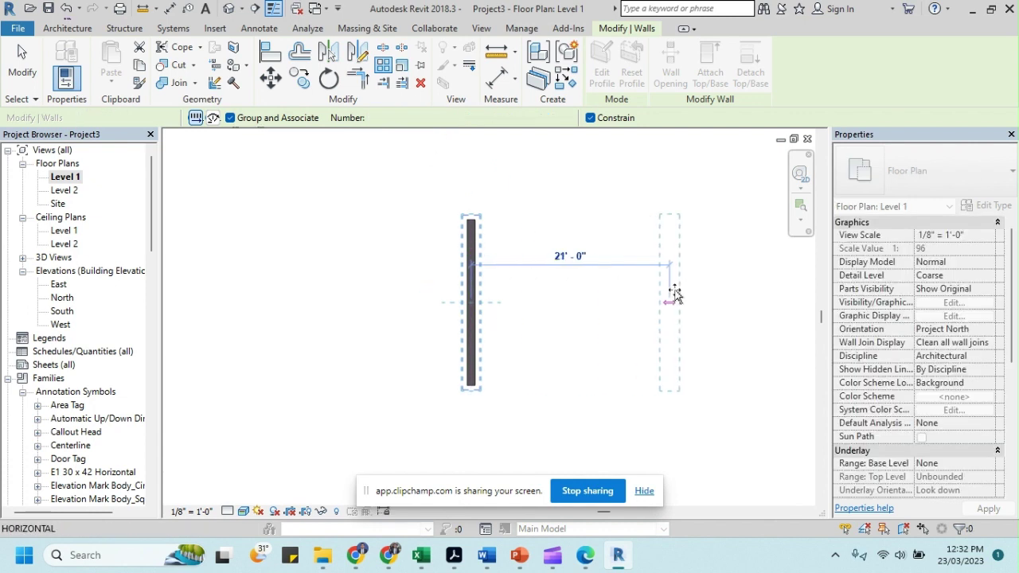
{"action": "left_click", "coordinate": [707, 295]}
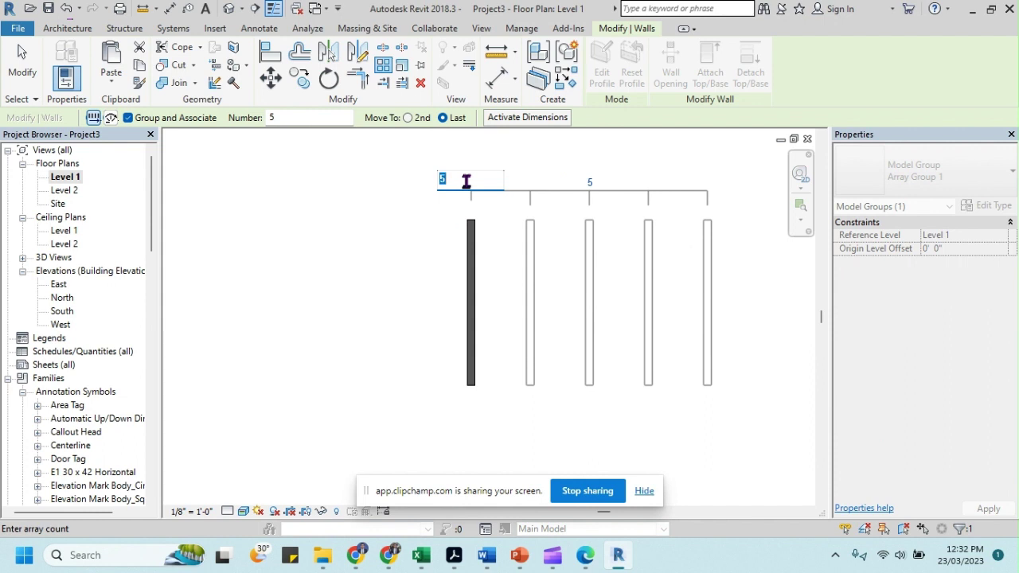
Change the wall array's count to 8 and undo the whole array.
{"action": "type", "text": "8"}
{"action": "key", "text": "Return"}
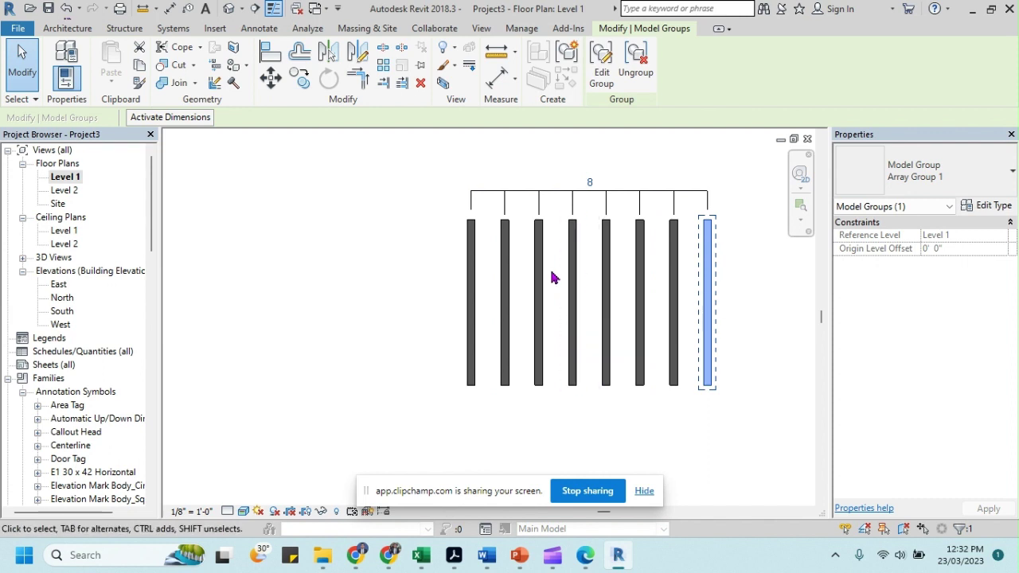
{"action": "left_click", "coordinate": [66, 8]}
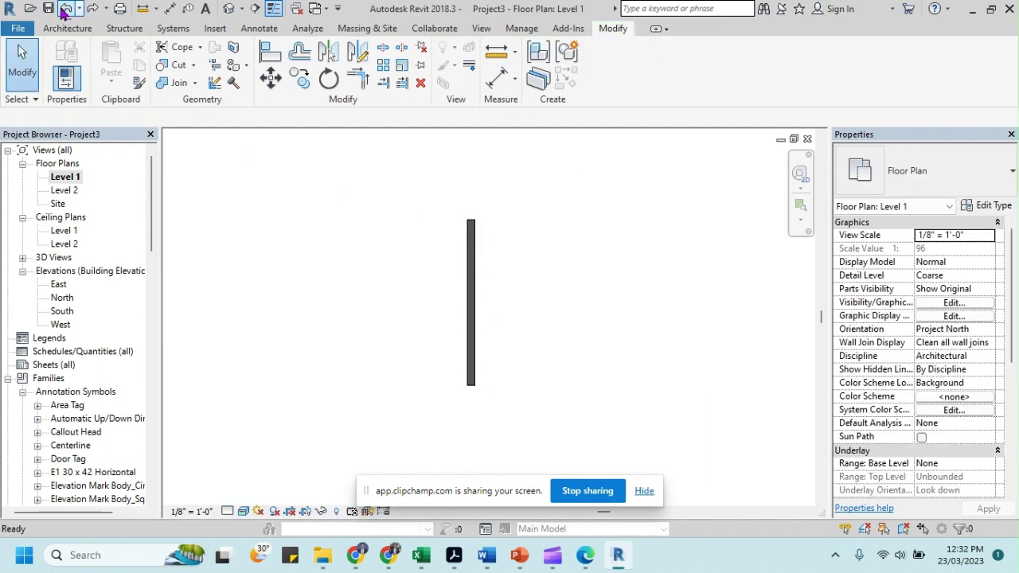
Array the wall horizontally into 5 linear copies with Group and Associate turned off and the Last option, placing the last wall freehand.
{"action": "left_click", "coordinate": [473, 270]}
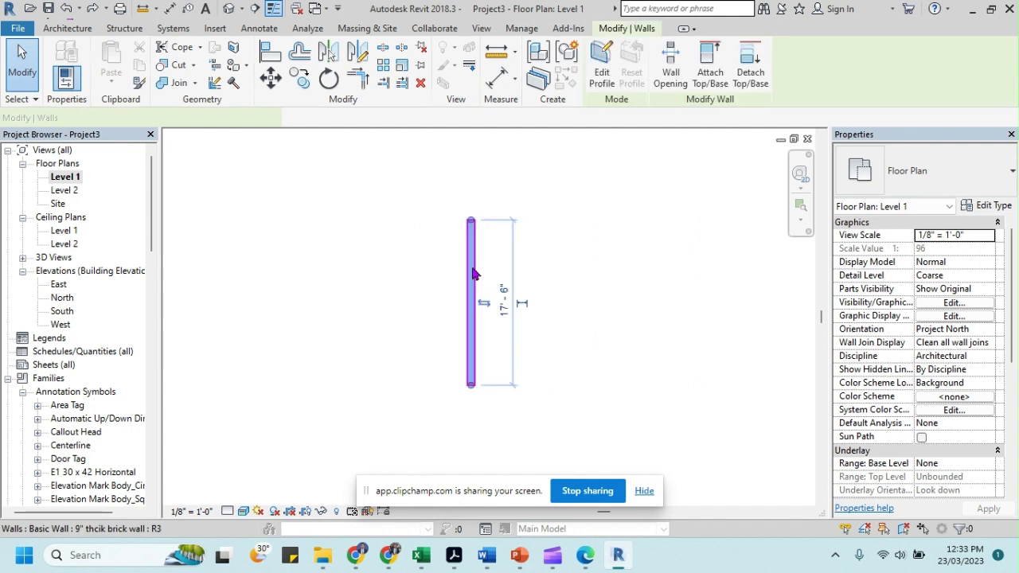
{"action": "left_click", "coordinate": [383, 64]}
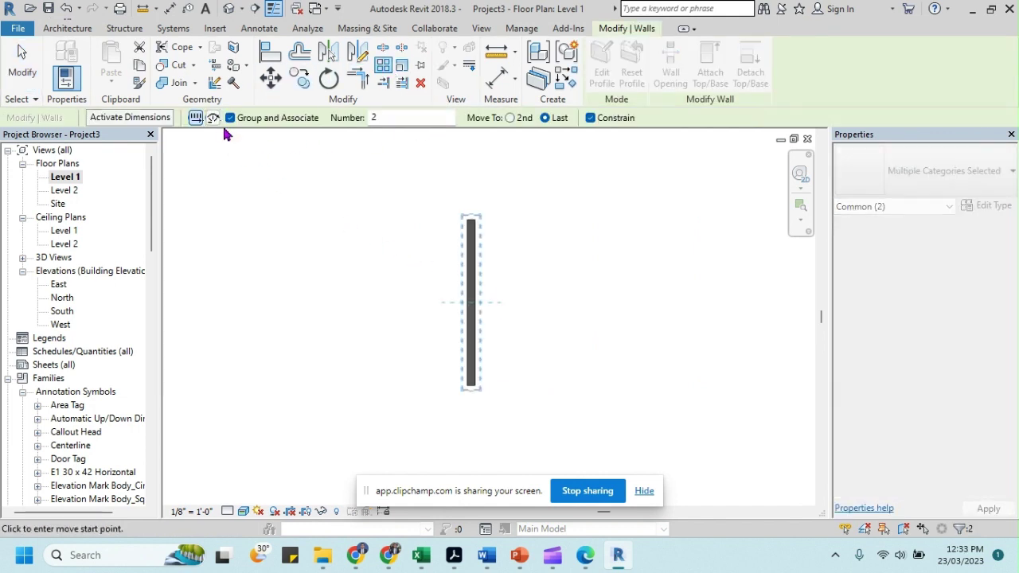
{"action": "left_click", "coordinate": [230, 118]}
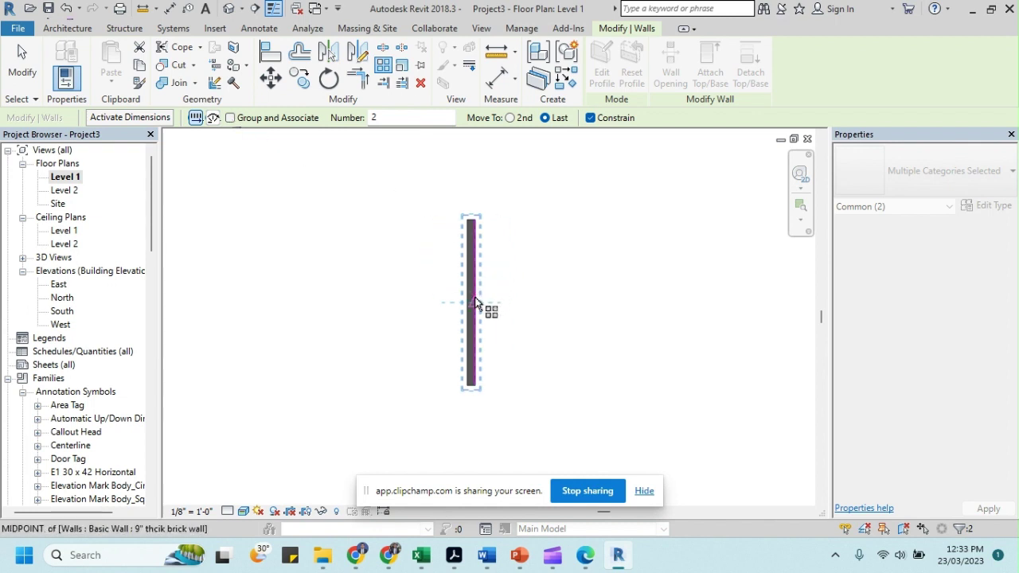
{"action": "left_click", "coordinate": [393, 117]}
{"action": "left_click_drag", "start_coordinate": [394, 118], "coordinate": [356, 124]}
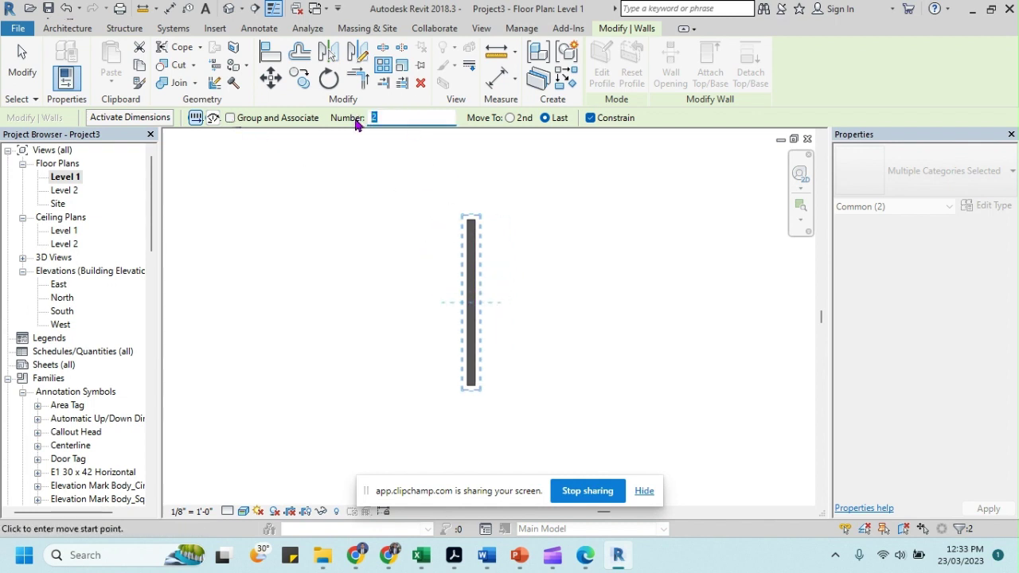
{"action": "left_click", "coordinate": [482, 311]}
{"action": "left_click", "coordinate": [683, 303]}
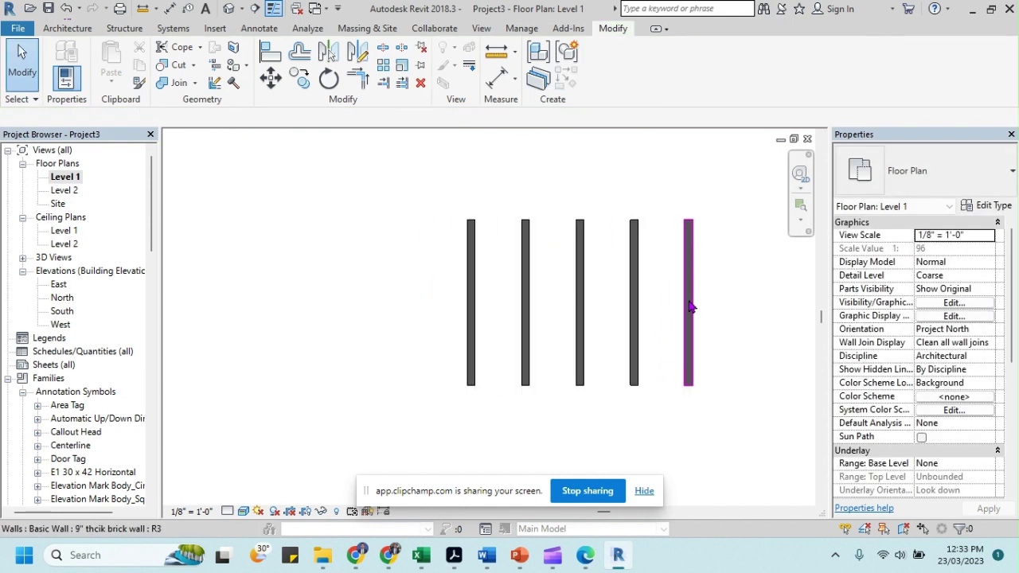
Select the second and third walls individually to check that they are ungrouped, and undo the linear array.
{"action": "left_click", "coordinate": [526, 262]}
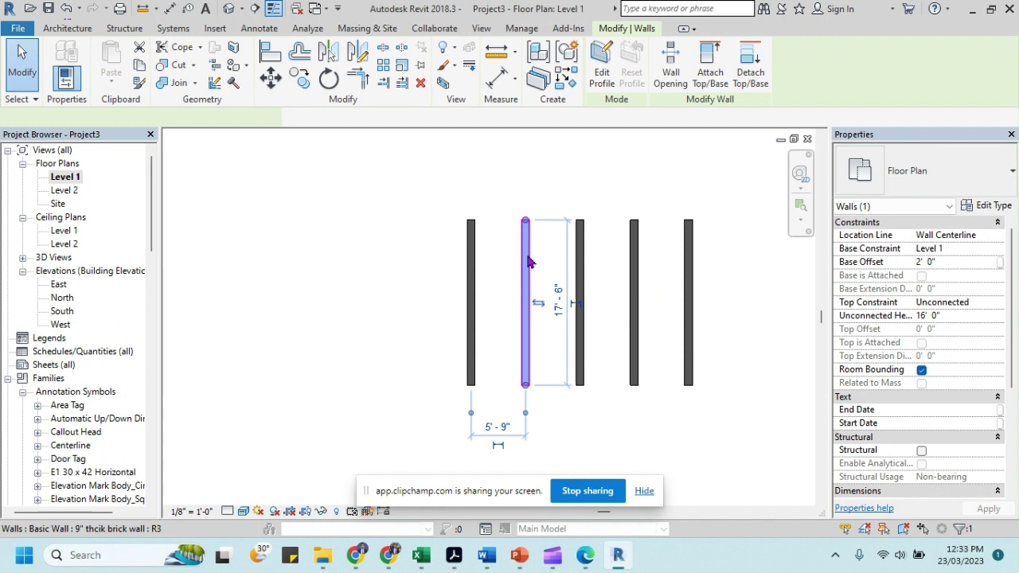
{"action": "left_click", "coordinate": [581, 263]}
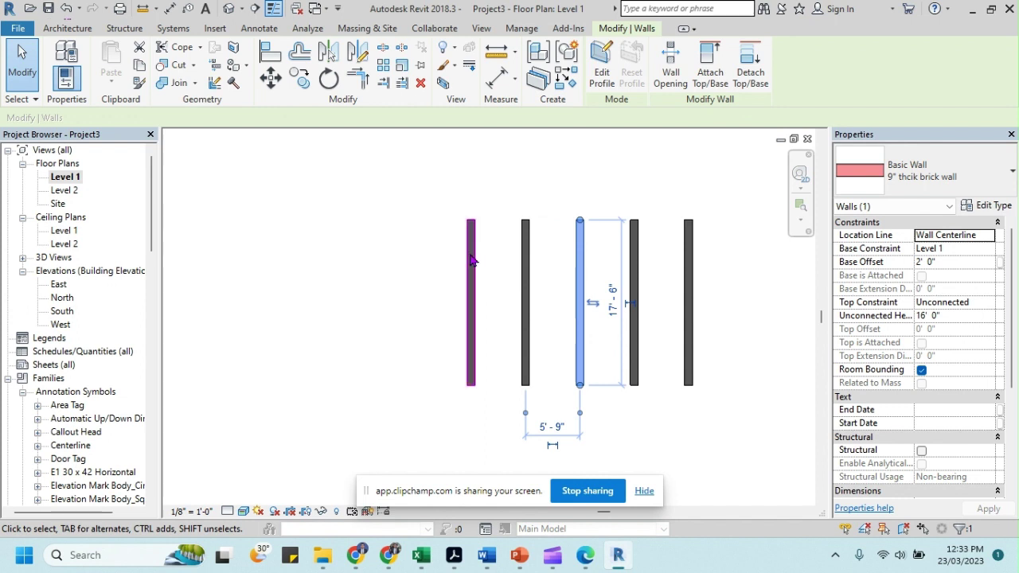
{"action": "scroll", "coordinate": [503, 312], "scroll_direction": "down", "scroll_amount": 1}
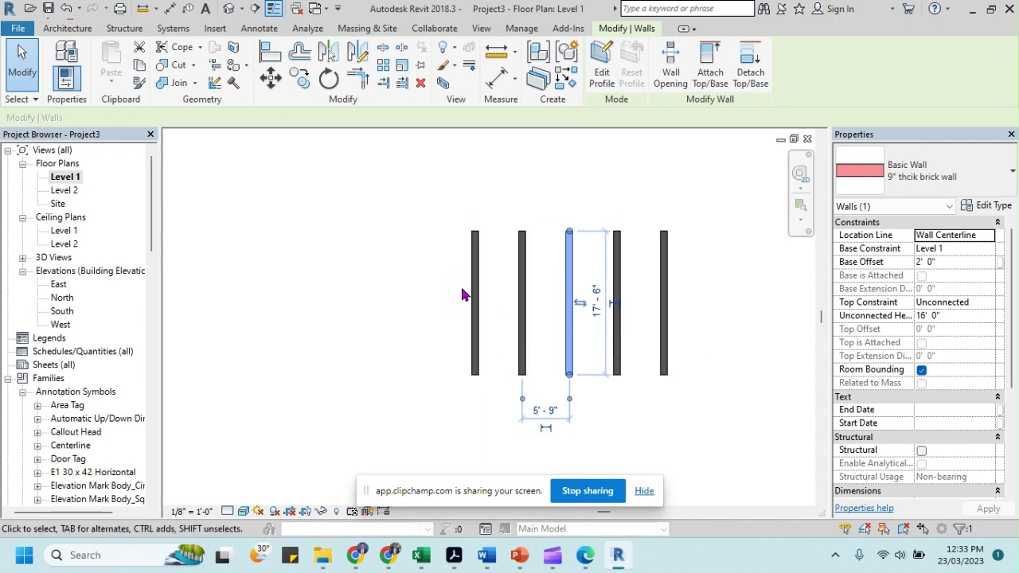
{"action": "left_click", "coordinate": [464, 291]}
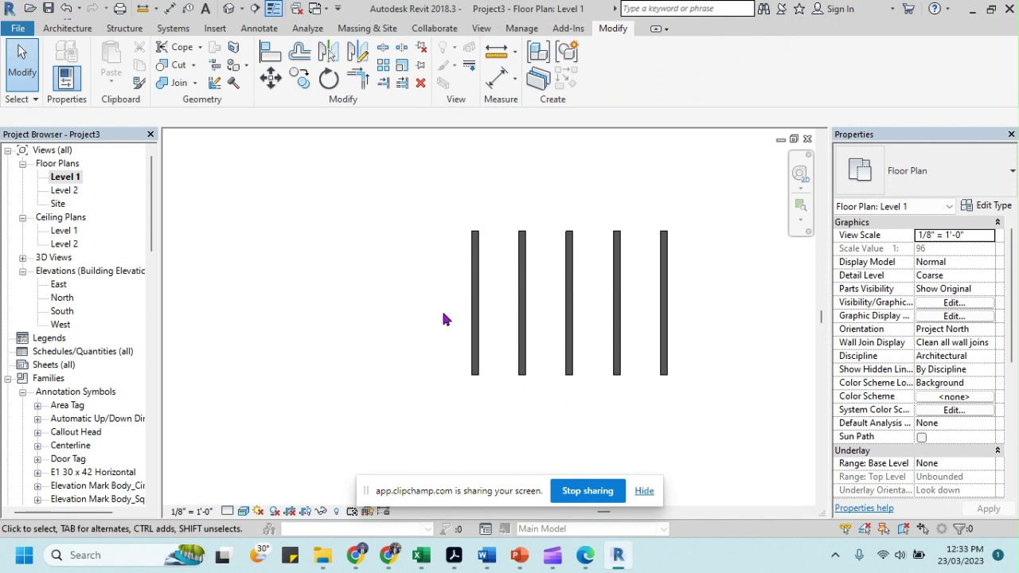
{"action": "key", "text": "ctrl+z"}
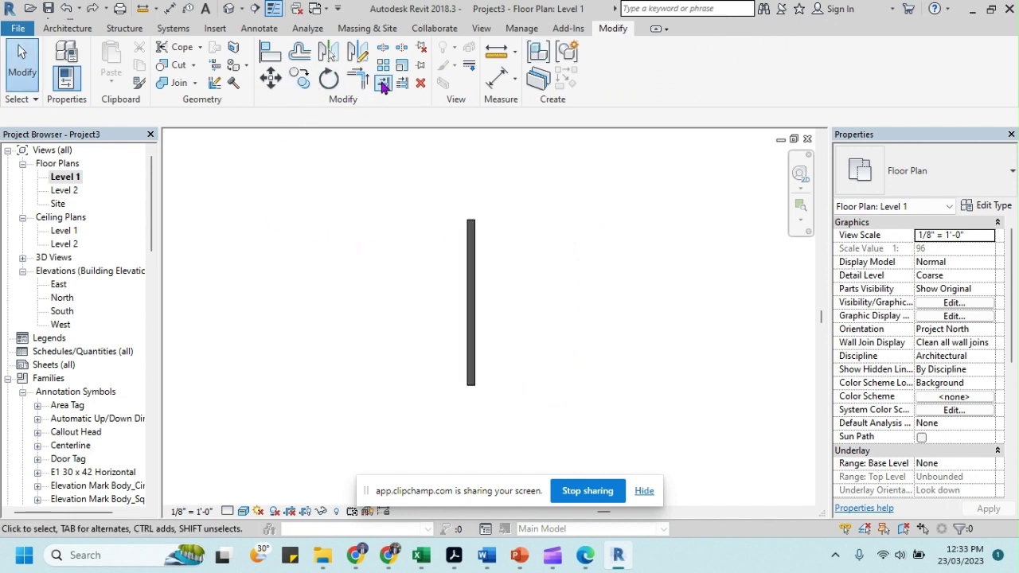
Set up a radial array of the wall with 10 members and the center of rotation at the wall's upper endpoint.
{"action": "left_click", "coordinate": [472, 263]}
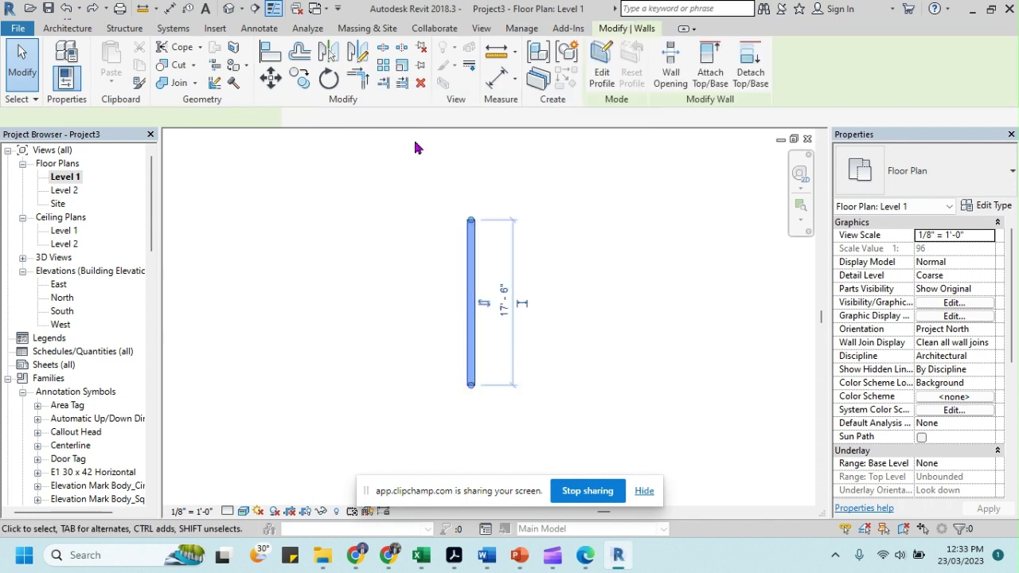
{"action": "left_click", "coordinate": [384, 82]}
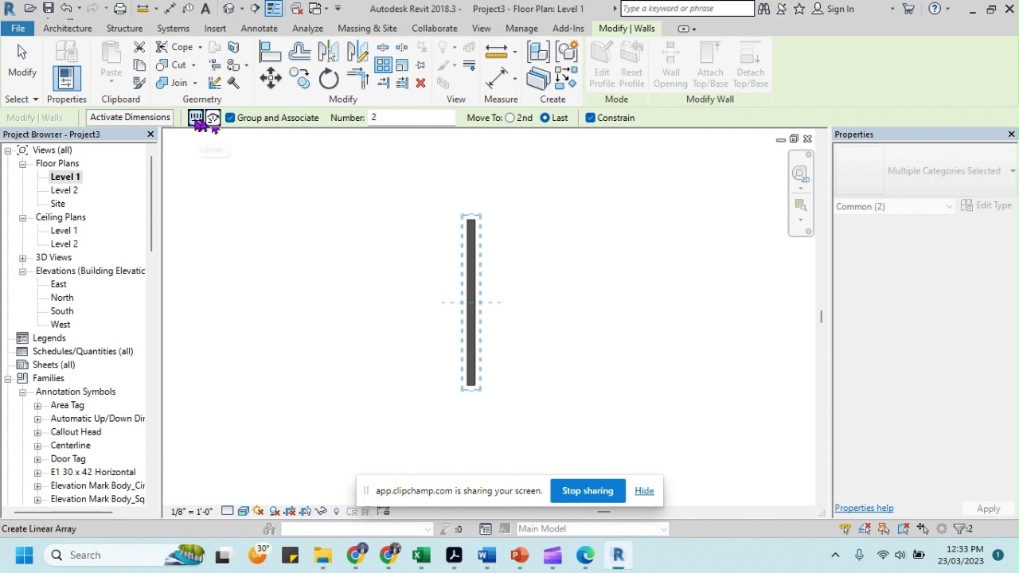
{"action": "left_click", "coordinate": [214, 120]}
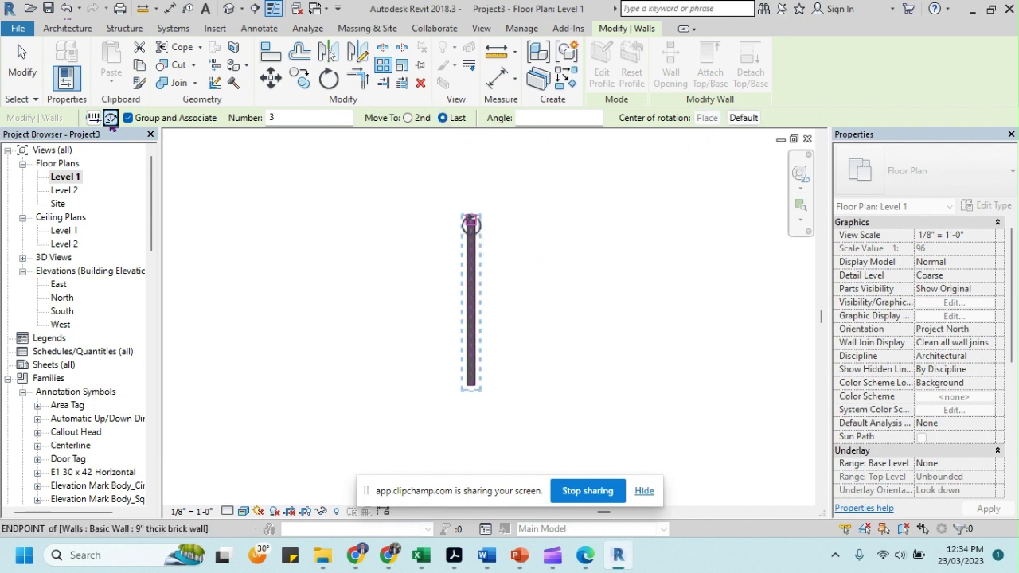
{"action": "left_click", "coordinate": [471, 221]}
{"action": "left_click", "coordinate": [470, 221]}
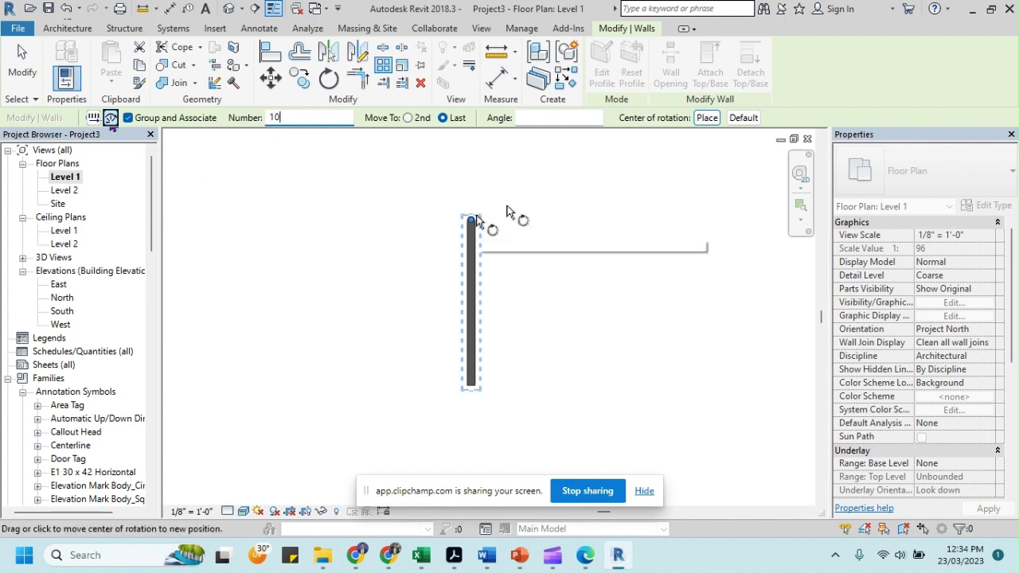
Create the radial array with the 2nd option at 25° from the wall, and change its count to 15.
{"action": "left_click", "coordinate": [407, 117]}
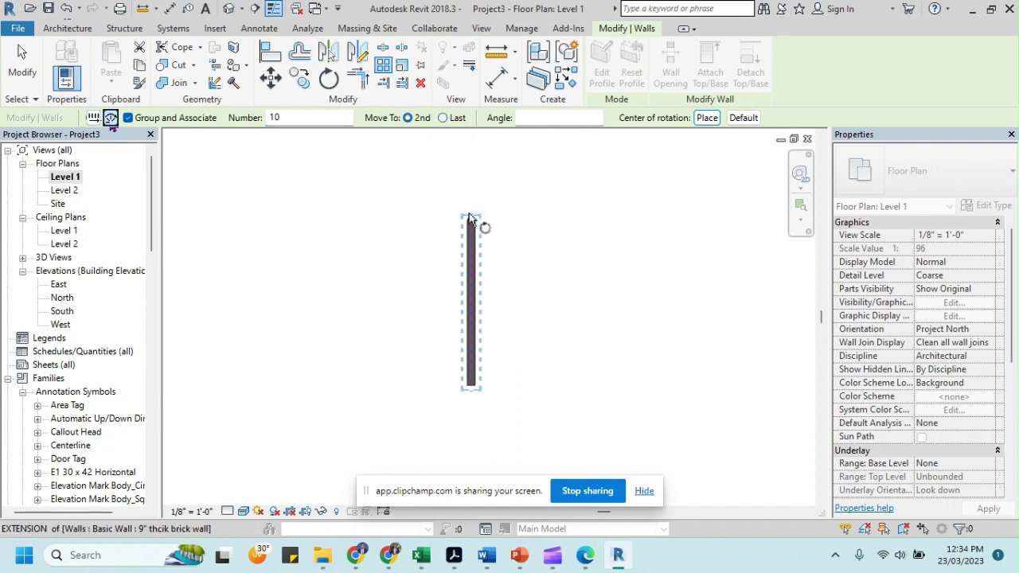
{"action": "left_click", "coordinate": [471, 387]}
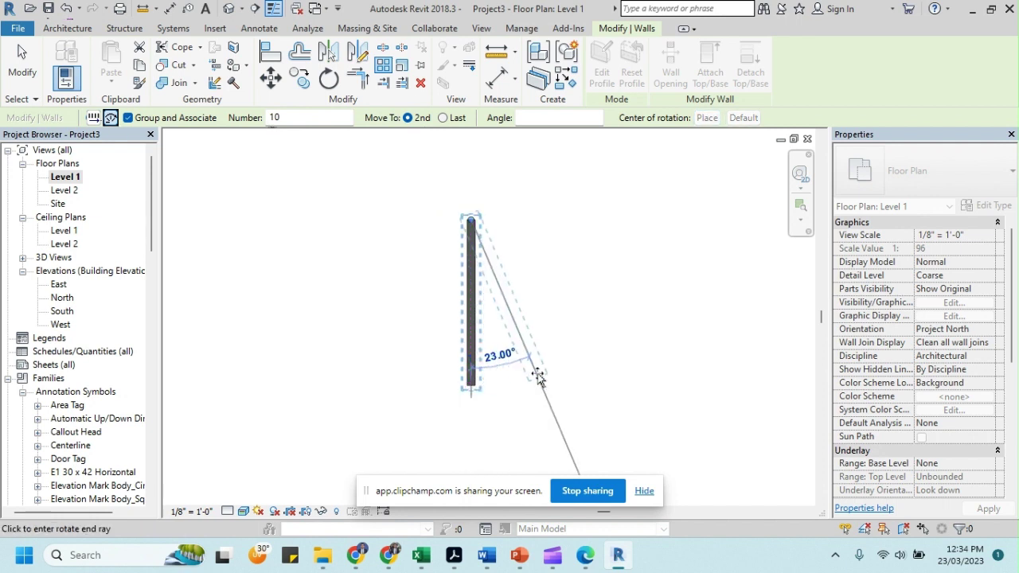
{"action": "type", "text": "25"}
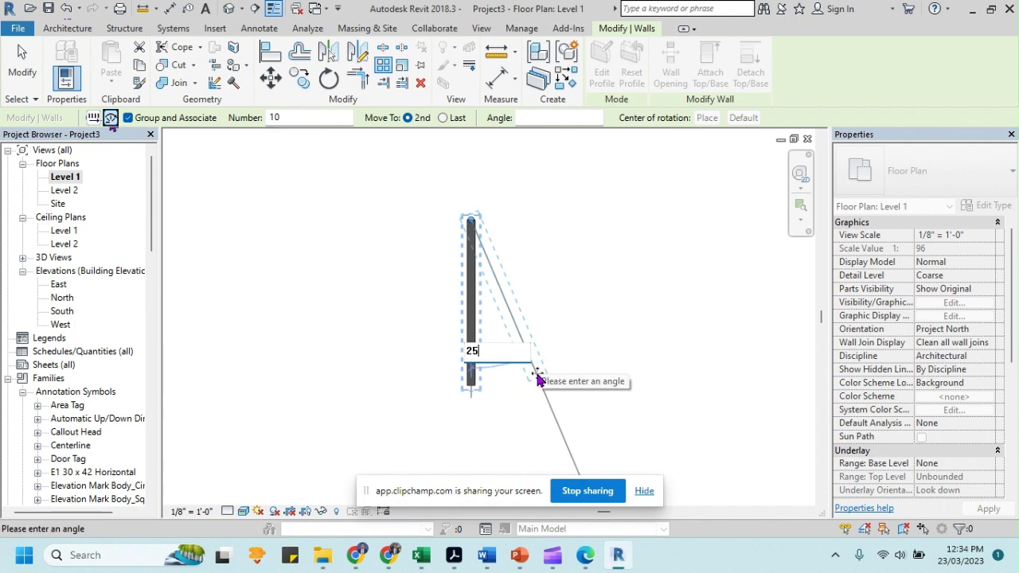
{"action": "key", "text": "Return"}
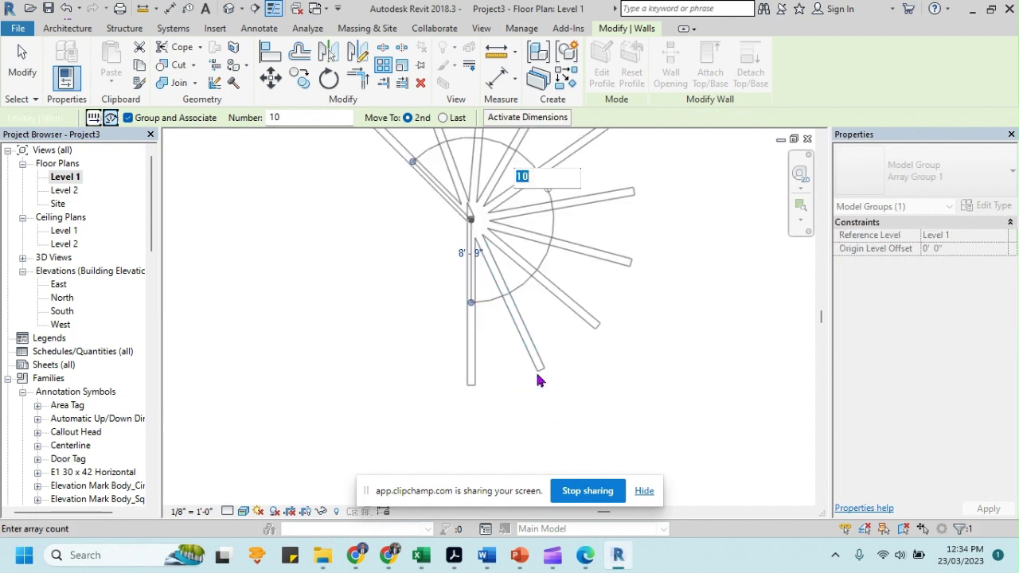
{"action": "scroll", "coordinate": [562, 312], "scroll_direction": "down", "scroll_amount": 1}
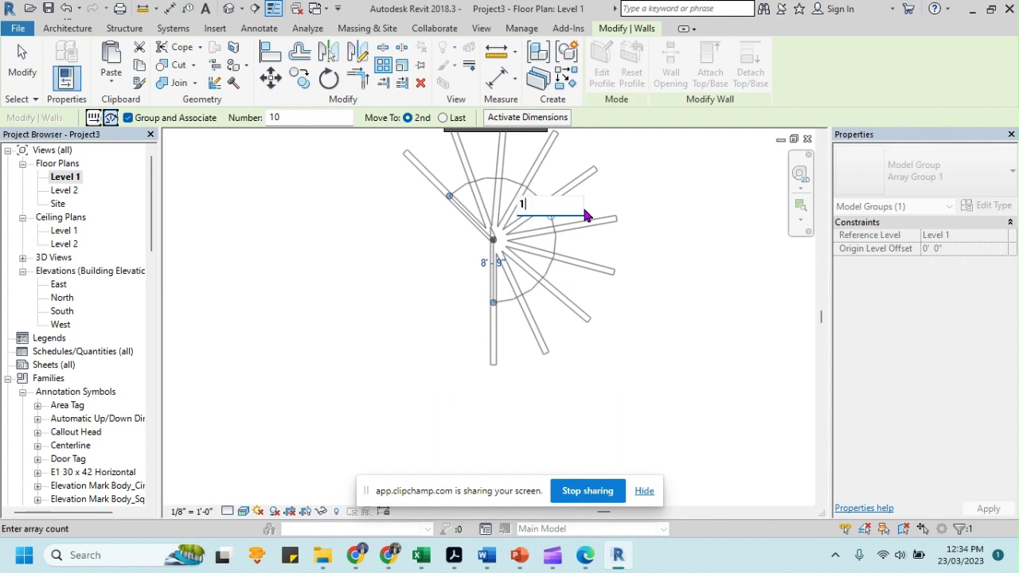
{"action": "key", "text": "Return"}
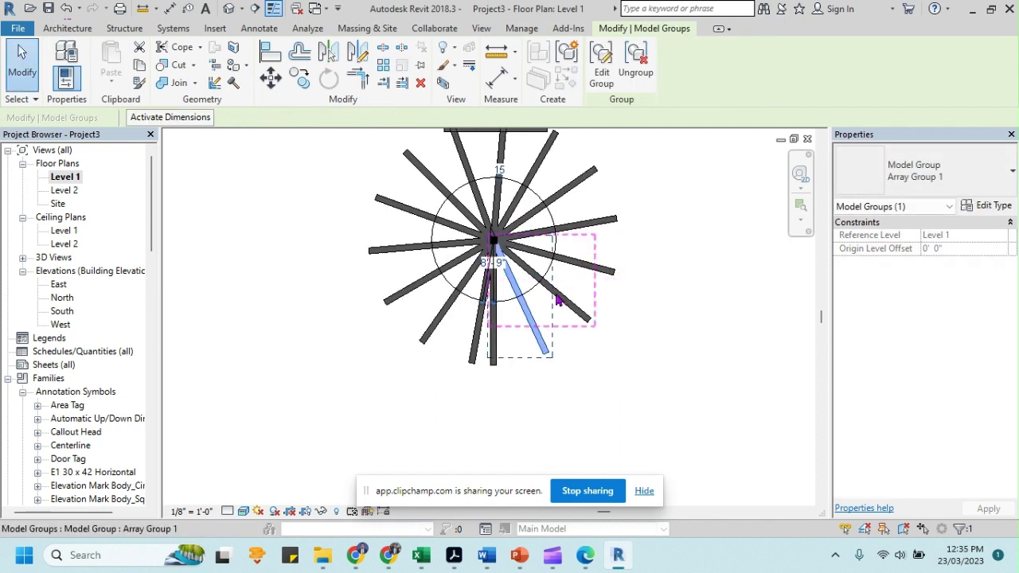
Enlarge the radial array's radius slightly freehand, and undo the whole radial array.
{"action": "left_click_drag", "start_coordinate": [503, 177], "coordinate": [508, 169]}
{"action": "left_click", "coordinate": [666, 193]}
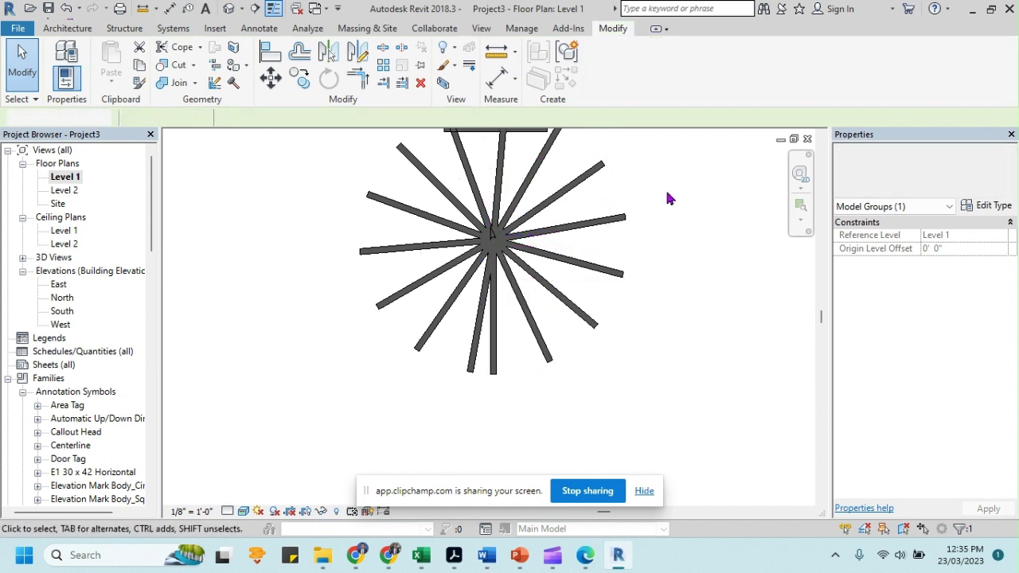
{"action": "scroll", "coordinate": [601, 249], "scroll_direction": "down", "scroll_amount": 1}
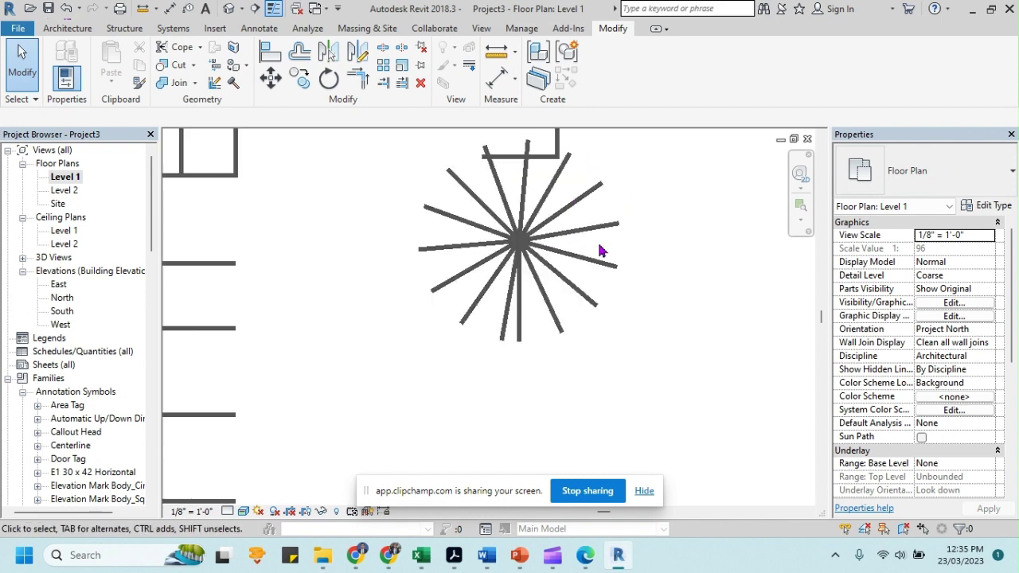
{"action": "left_click", "coordinate": [68, 9]}
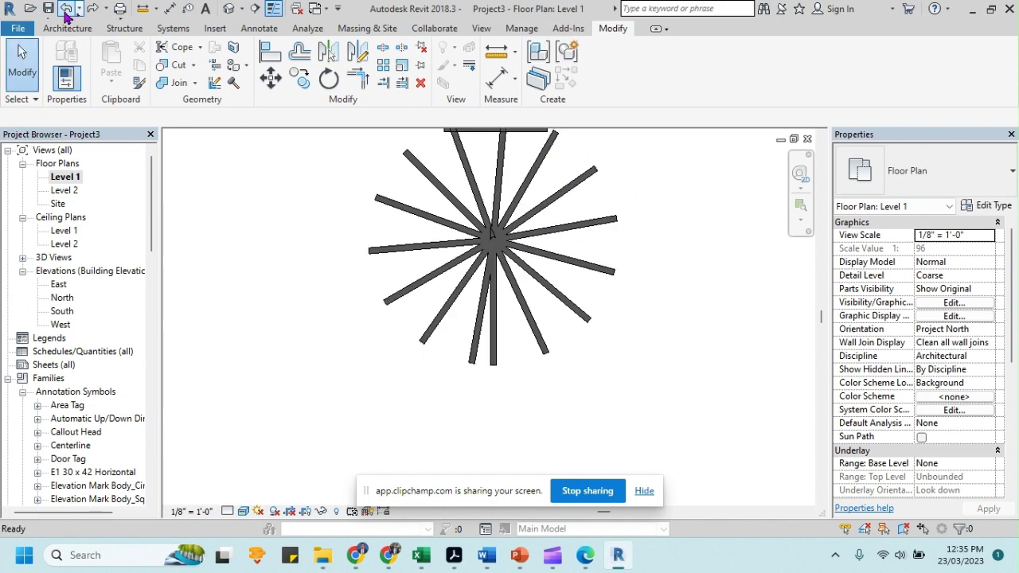
{"action": "left_click", "coordinate": [67, 9]}
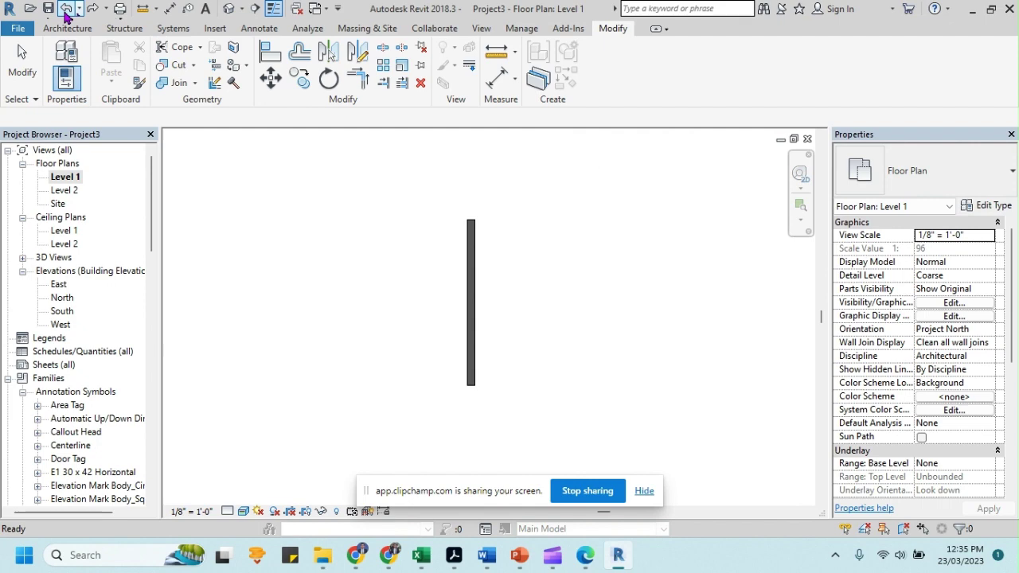
Set up a radial array of the wall with the Last option, 10 members and the rotation center at its upper endpoint.
{"action": "left_click", "coordinate": [469, 268]}
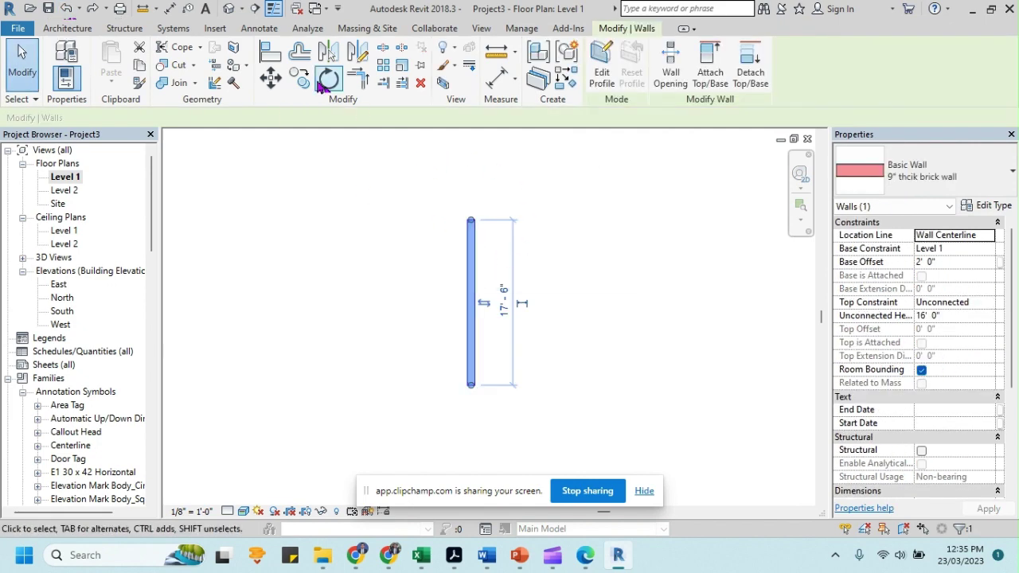
{"action": "left_click", "coordinate": [382, 67]}
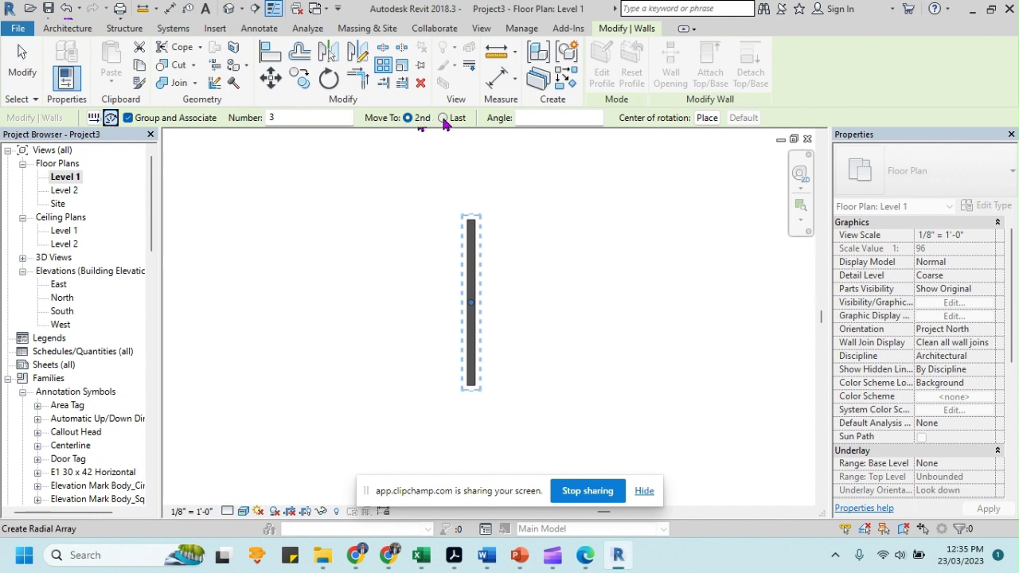
{"action": "left_click", "coordinate": [443, 118]}
{"action": "left_click", "coordinate": [274, 117]}
{"action": "type", "text": "10"}
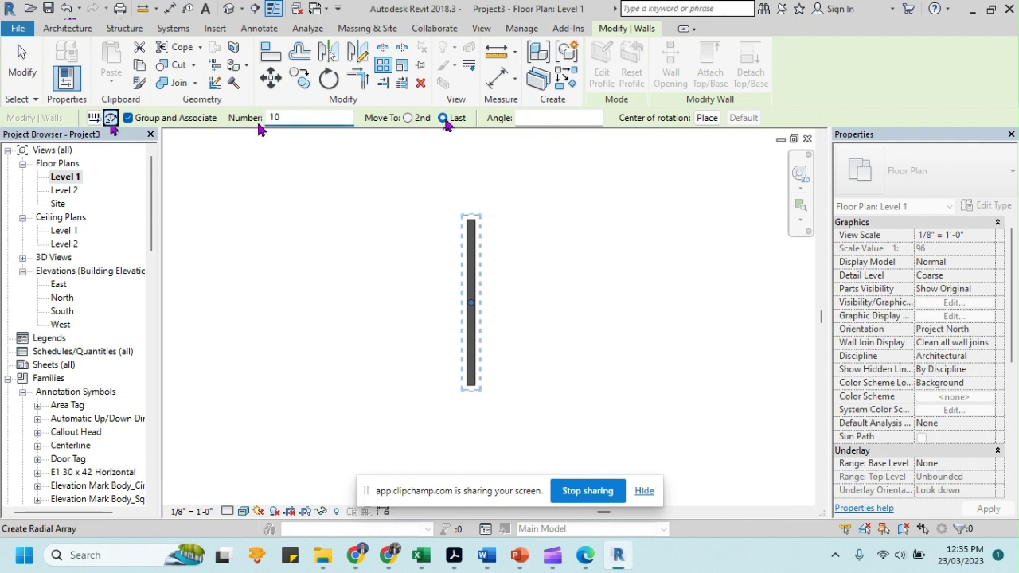
{"action": "left_click", "coordinate": [707, 118]}
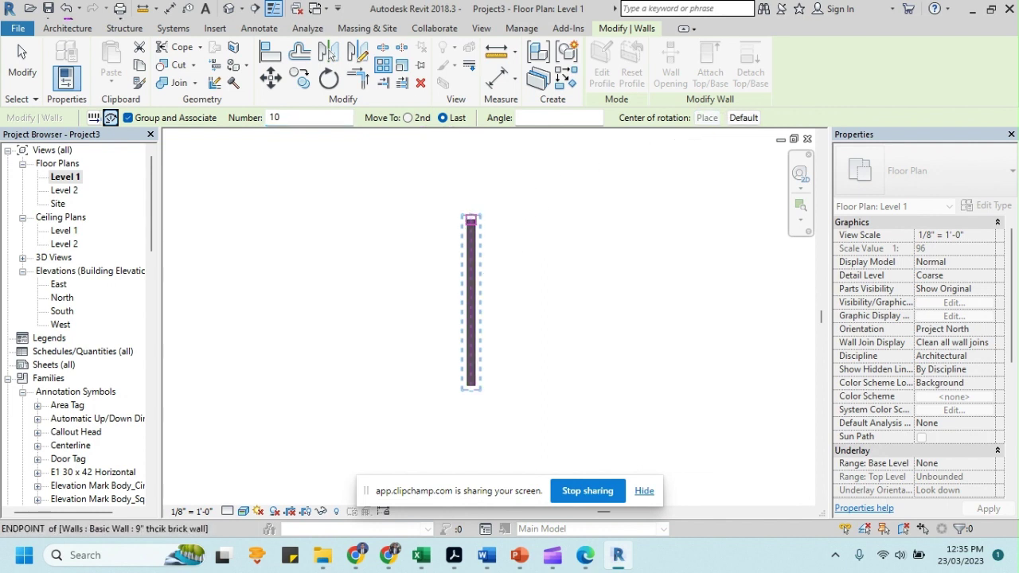
{"action": "left_click", "coordinate": [471, 222]}
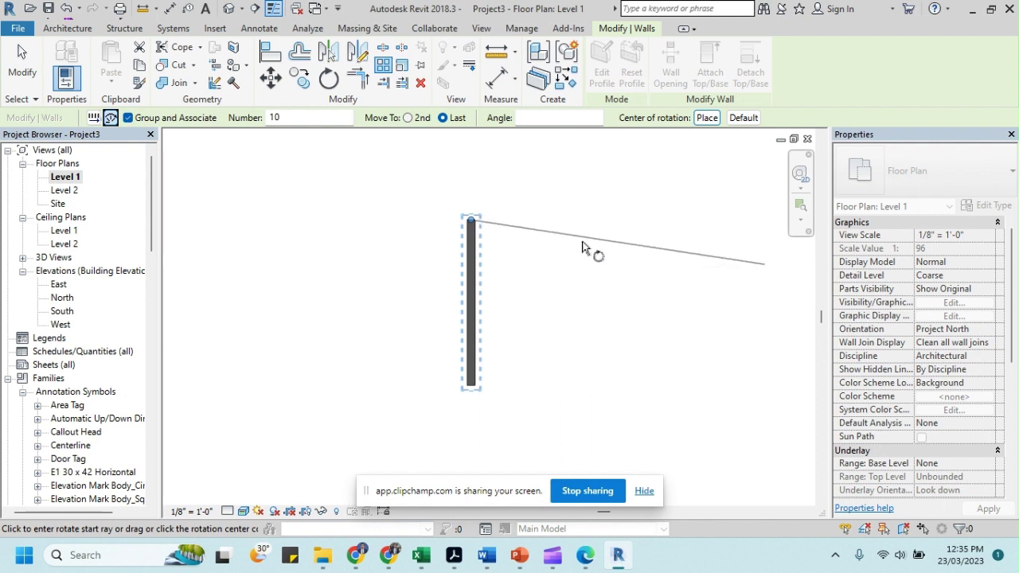
Place the last member of the radial array at 90° from the wall's lower end, and undo the array.
{"action": "left_click", "coordinate": [471, 390]}
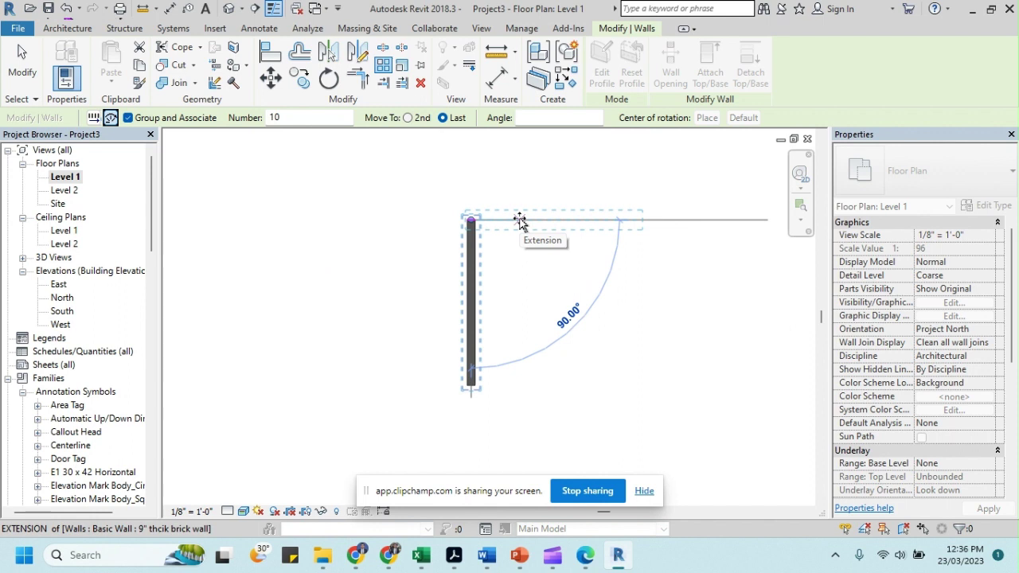
{"action": "left_click", "coordinate": [519, 221]}
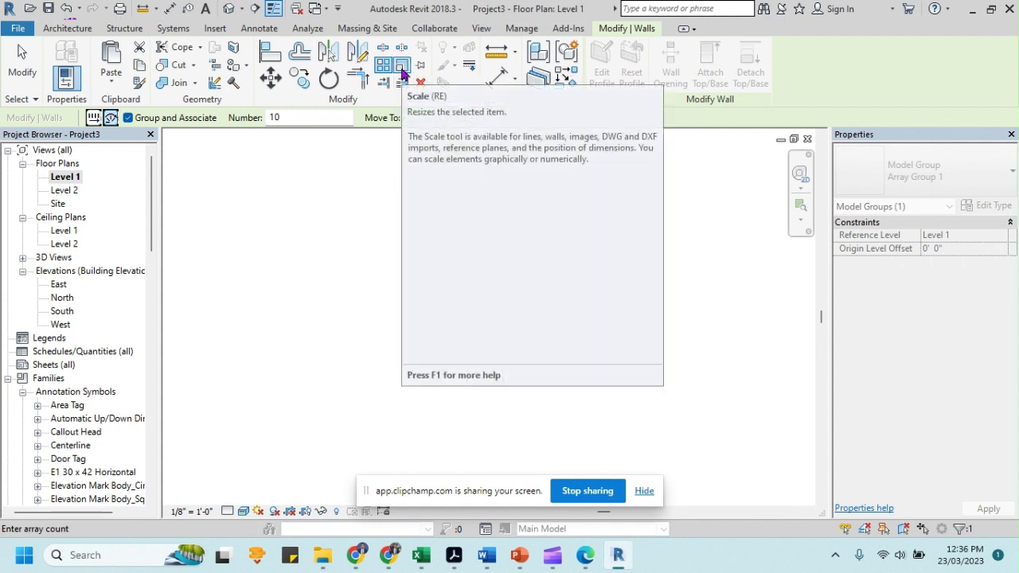
{"action": "left_click", "coordinate": [67, 8]}
{"action": "left_click", "coordinate": [67, 8]}
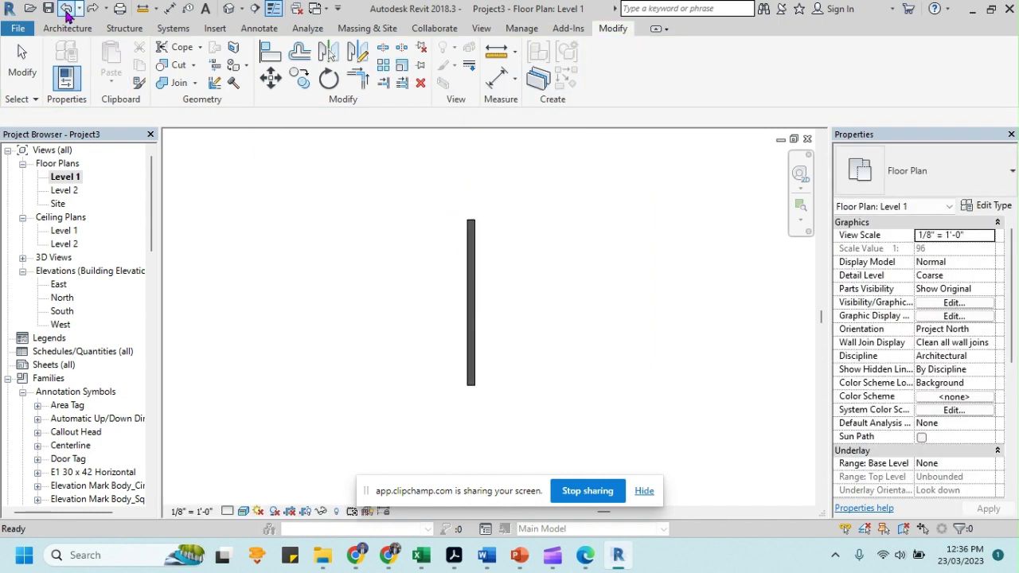
Scale the wall numerically by a factor of 3, using its upper endpoint as the origin.
{"action": "left_click", "coordinate": [479, 275]}
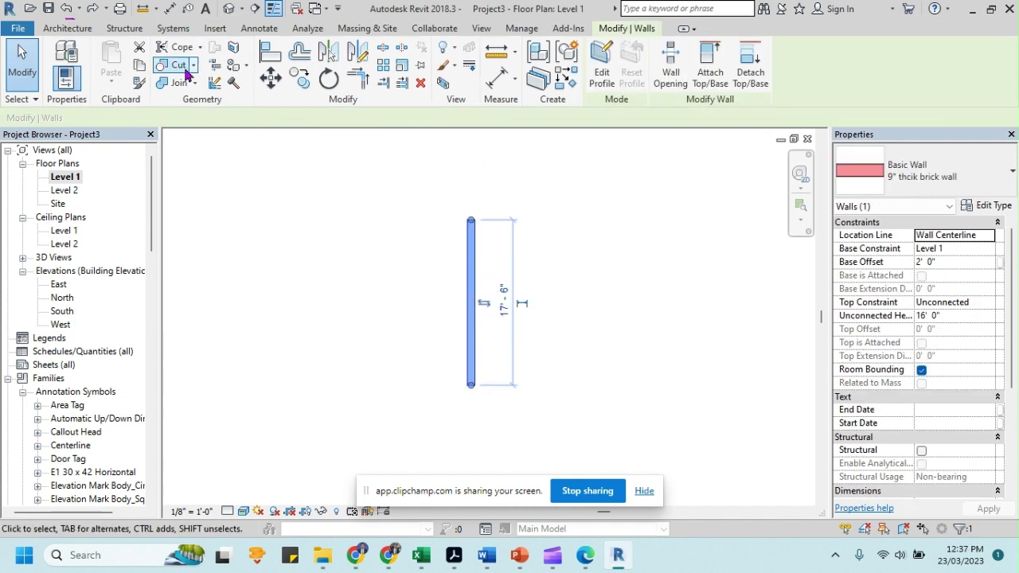
{"action": "left_click", "coordinate": [403, 67]}
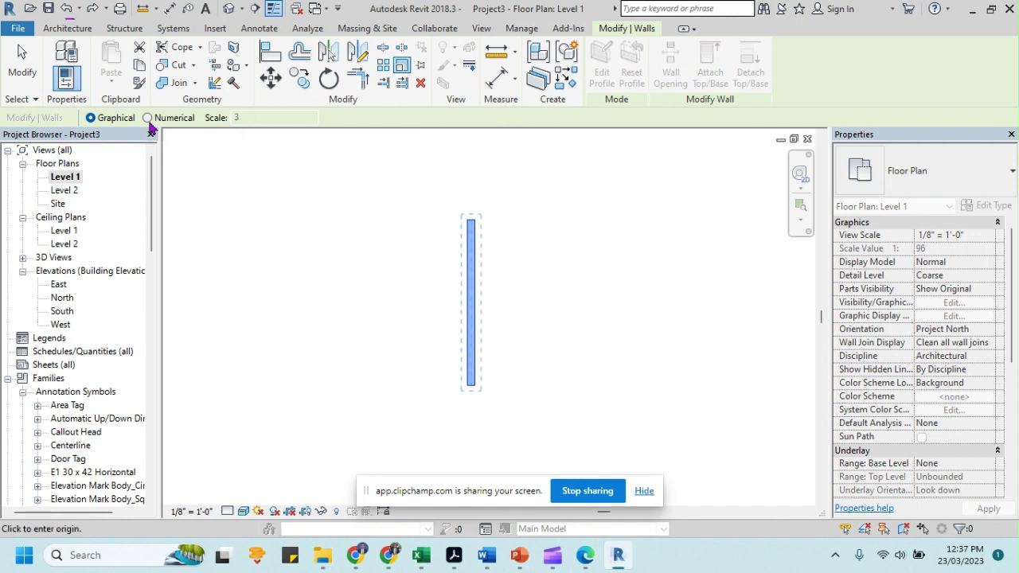
{"action": "left_click", "coordinate": [148, 119]}
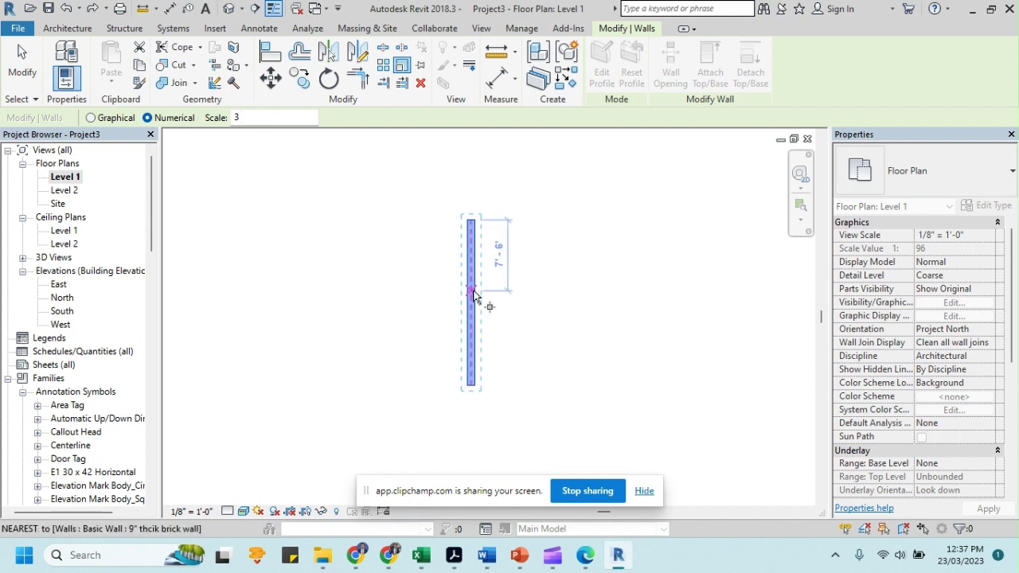
{"action": "left_click", "coordinate": [471, 224]}
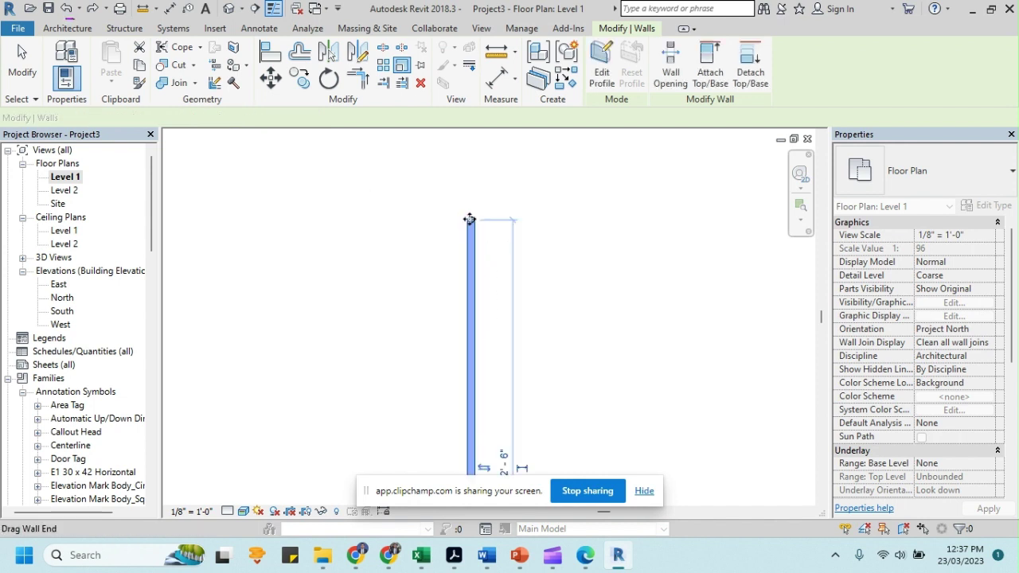
{"action": "scroll", "coordinate": [496, 309], "scroll_direction": "down", "scroll_amount": 5}
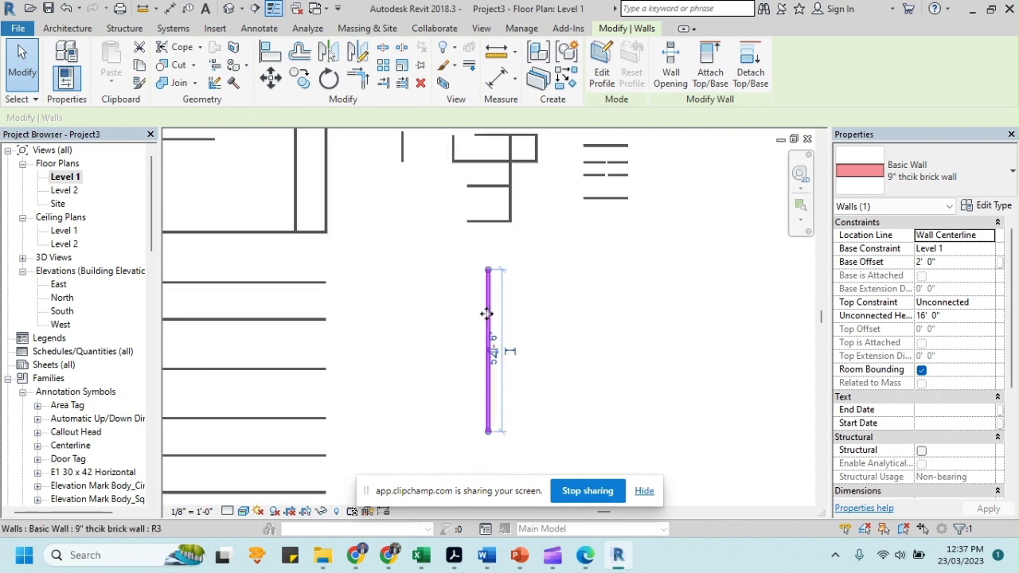
{"action": "scroll", "coordinate": [495, 319], "scroll_direction": "up", "scroll_amount": 1}
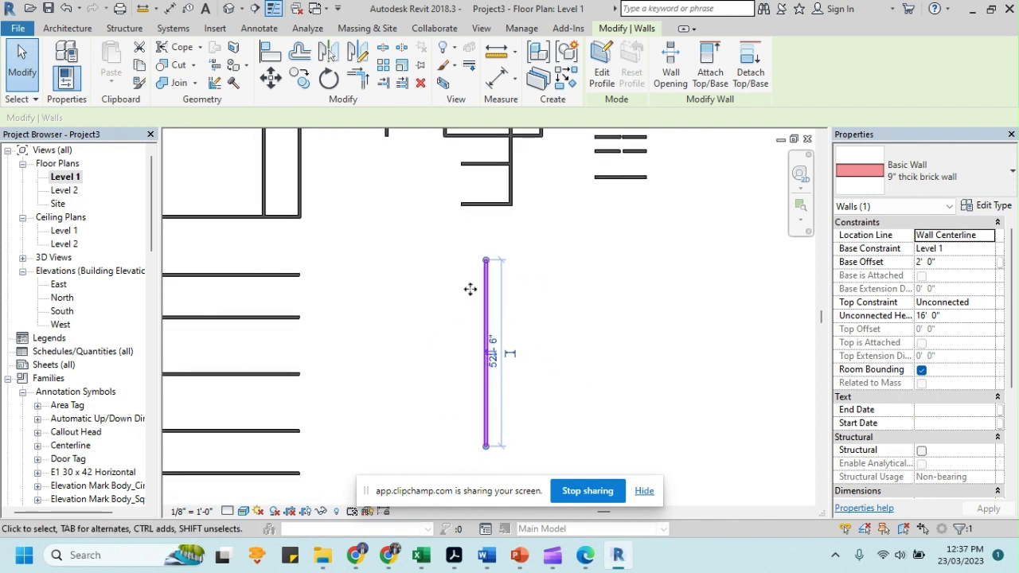